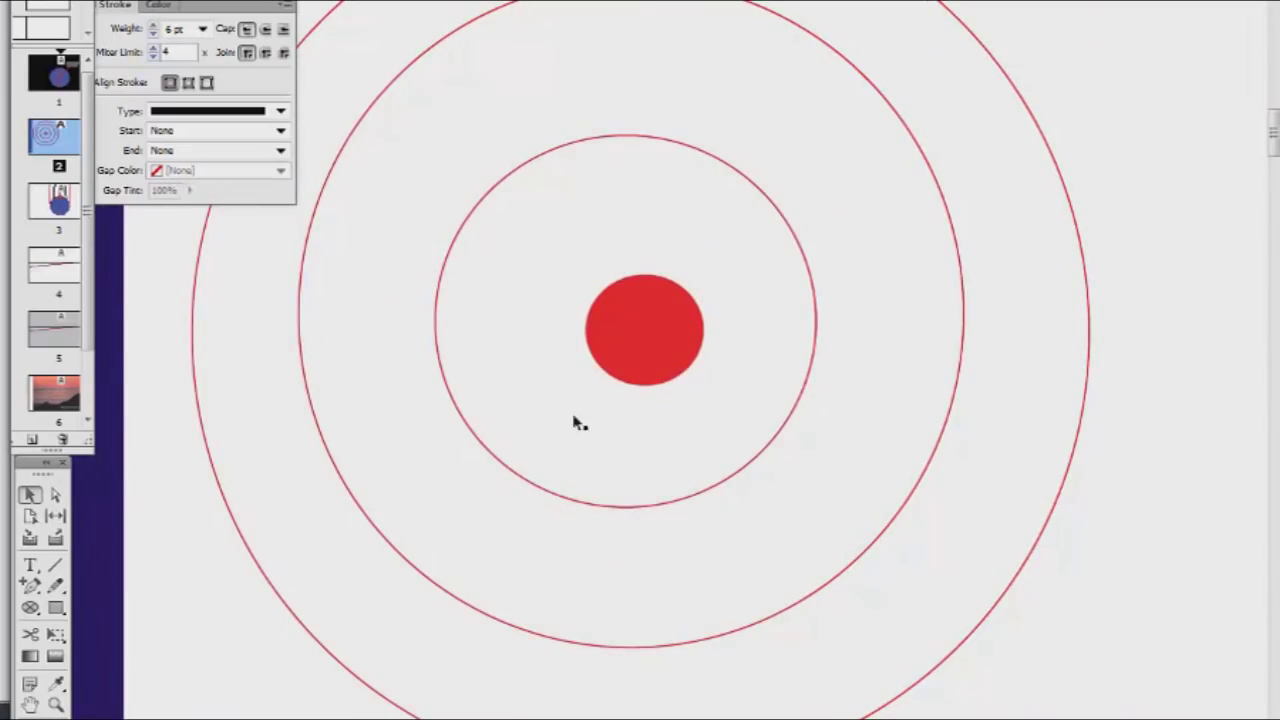
Duplicate the central red disc, shrink the copy to roughly half size, and centre it on the lowest point of the outermost circle.
left_click_drag(522, 510, 566, 320)
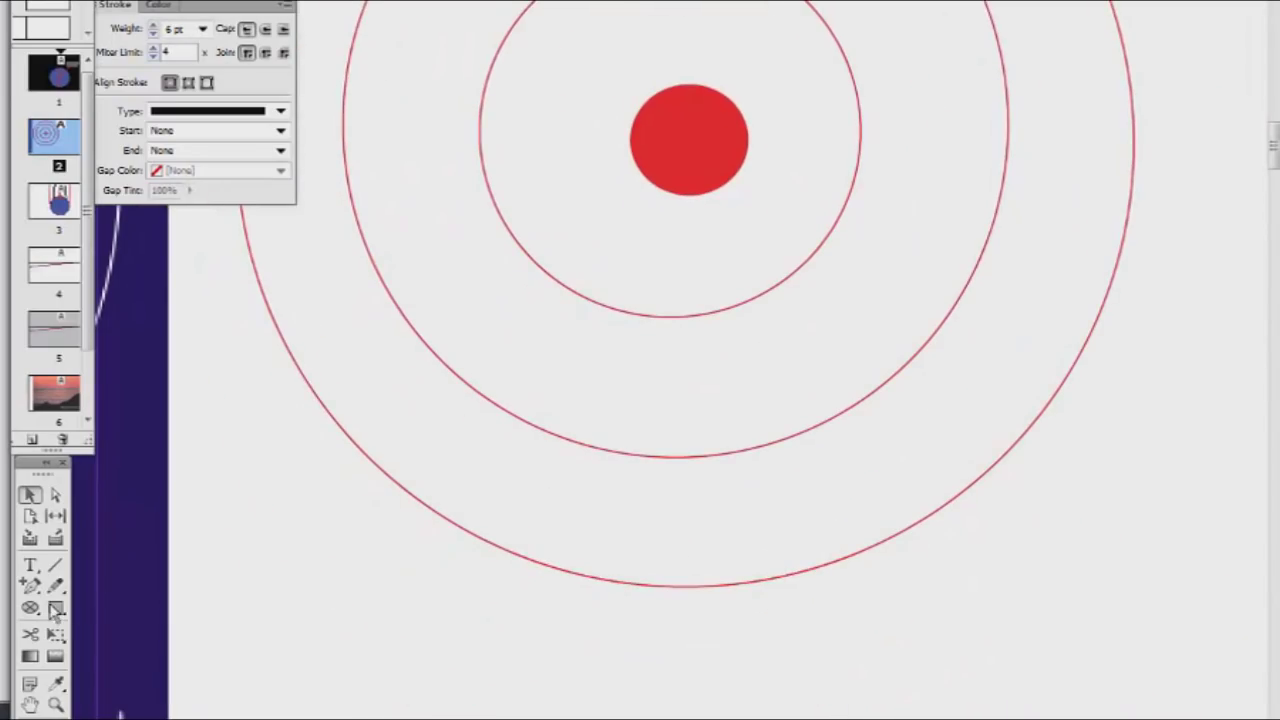
left_click_drag(697, 152, 736, 611)
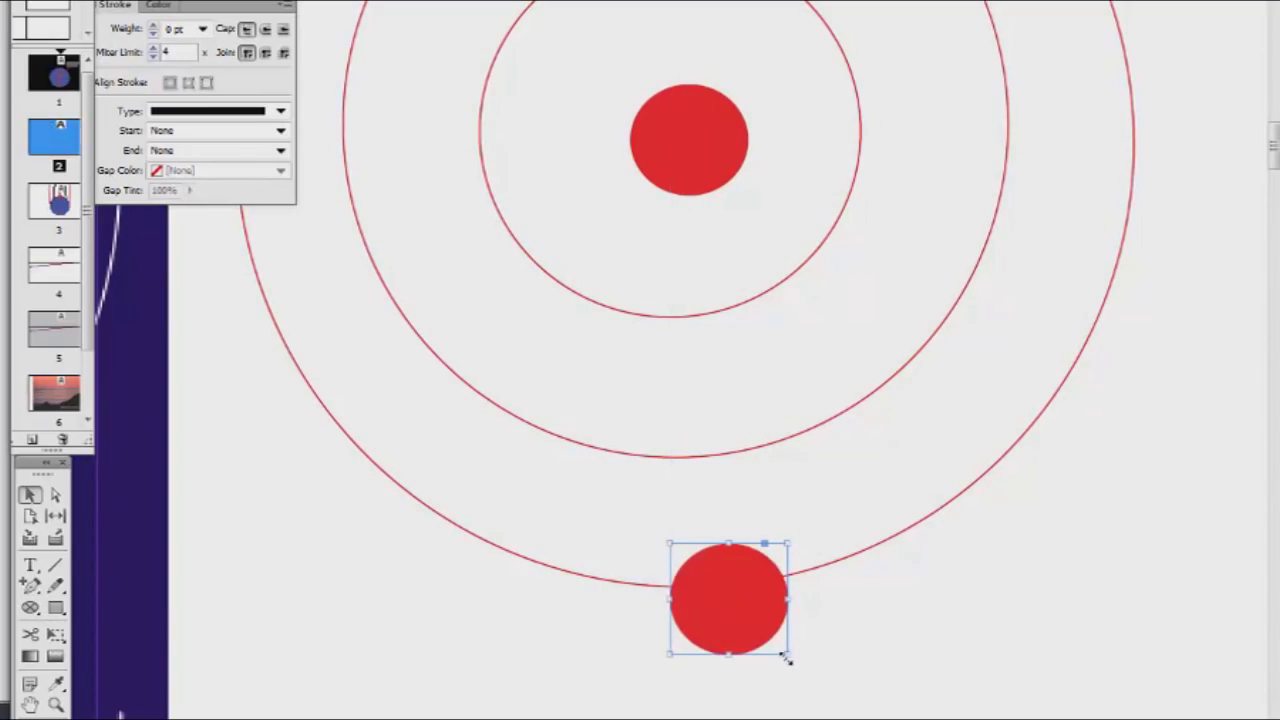
left_click_drag(786, 656, 664, 596)
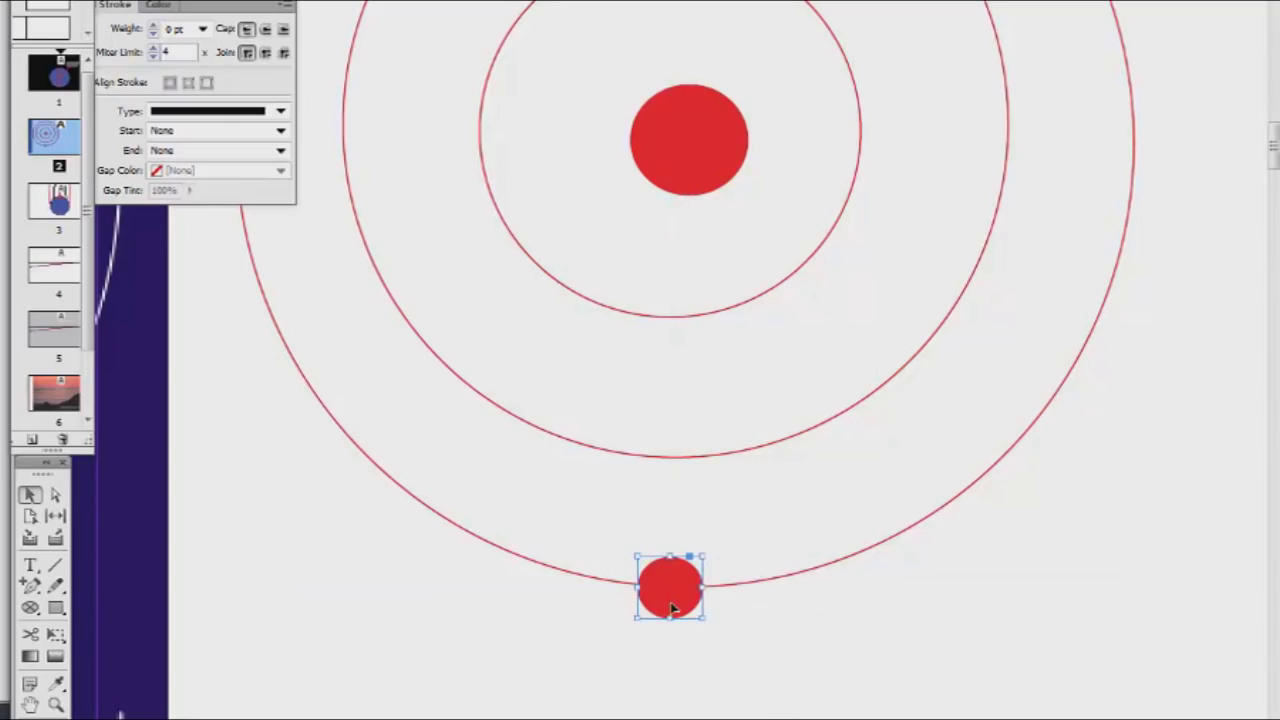
left_click(633, 662)
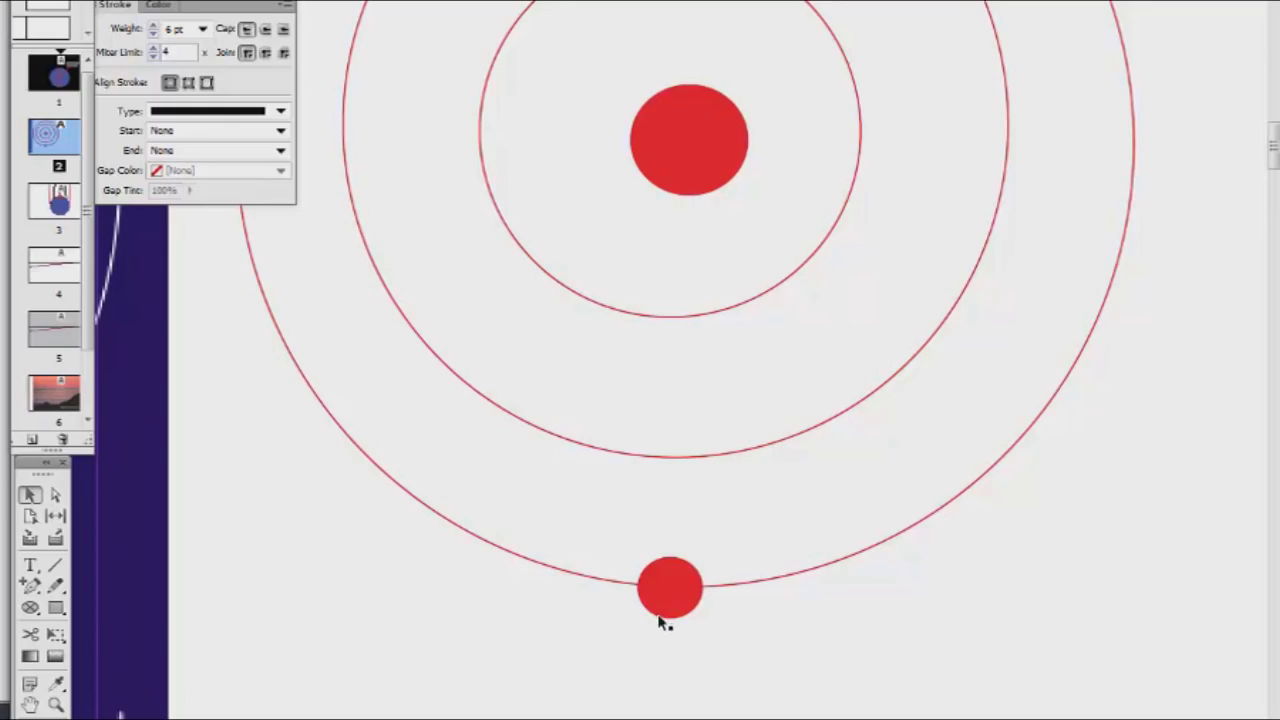
Nudge the small half-filled circle into place on the outermost circle's line.
left_click(55, 565)
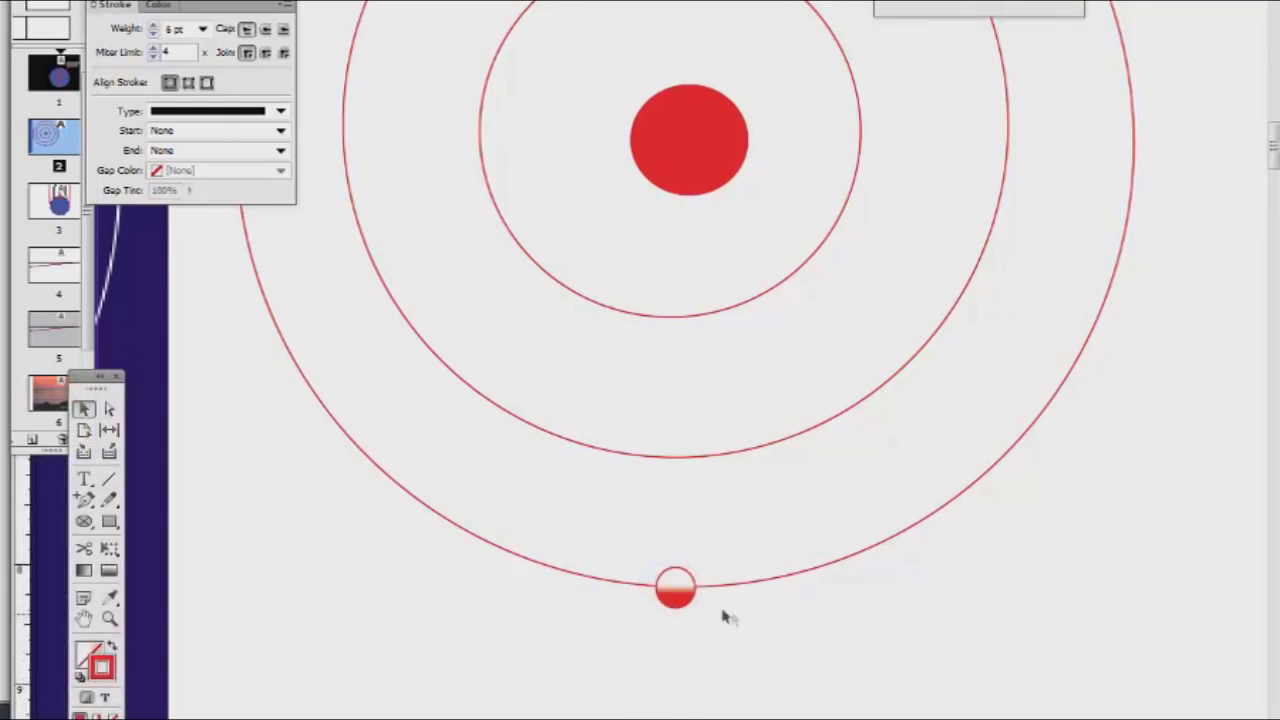
left_click_drag(670, 608, 673, 606)
left_click(670, 635)
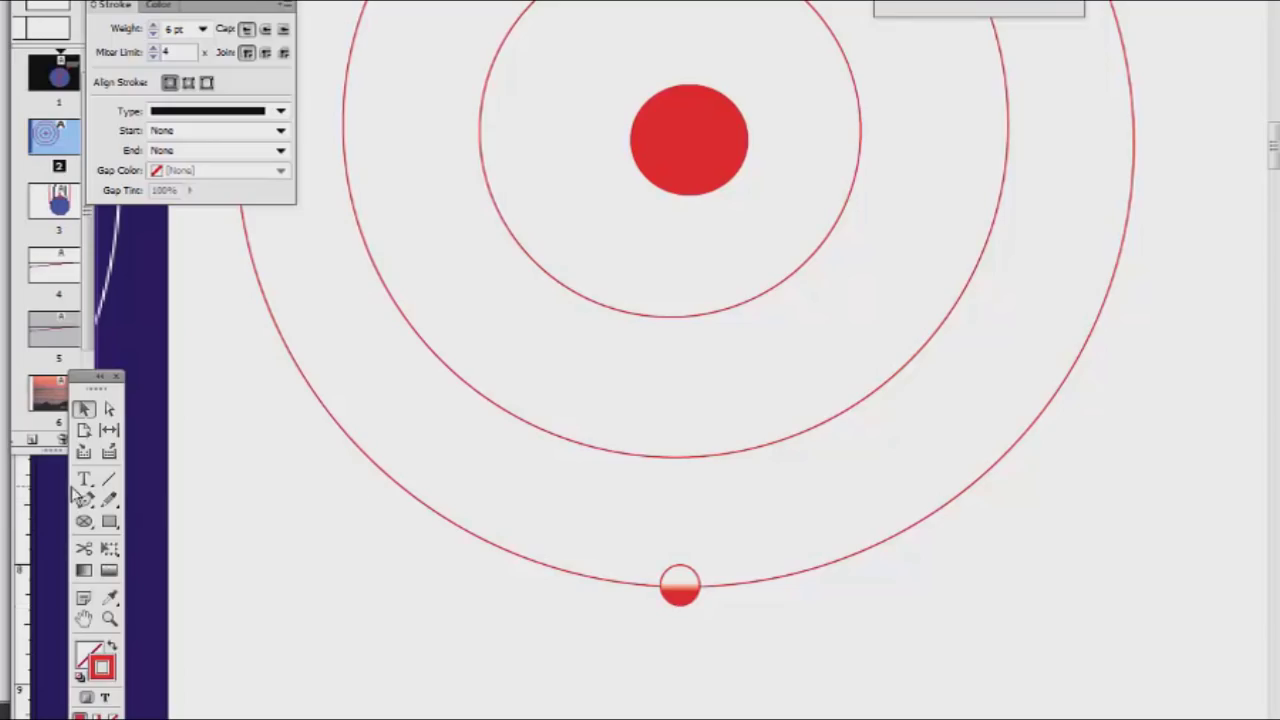
left_click(110, 618)
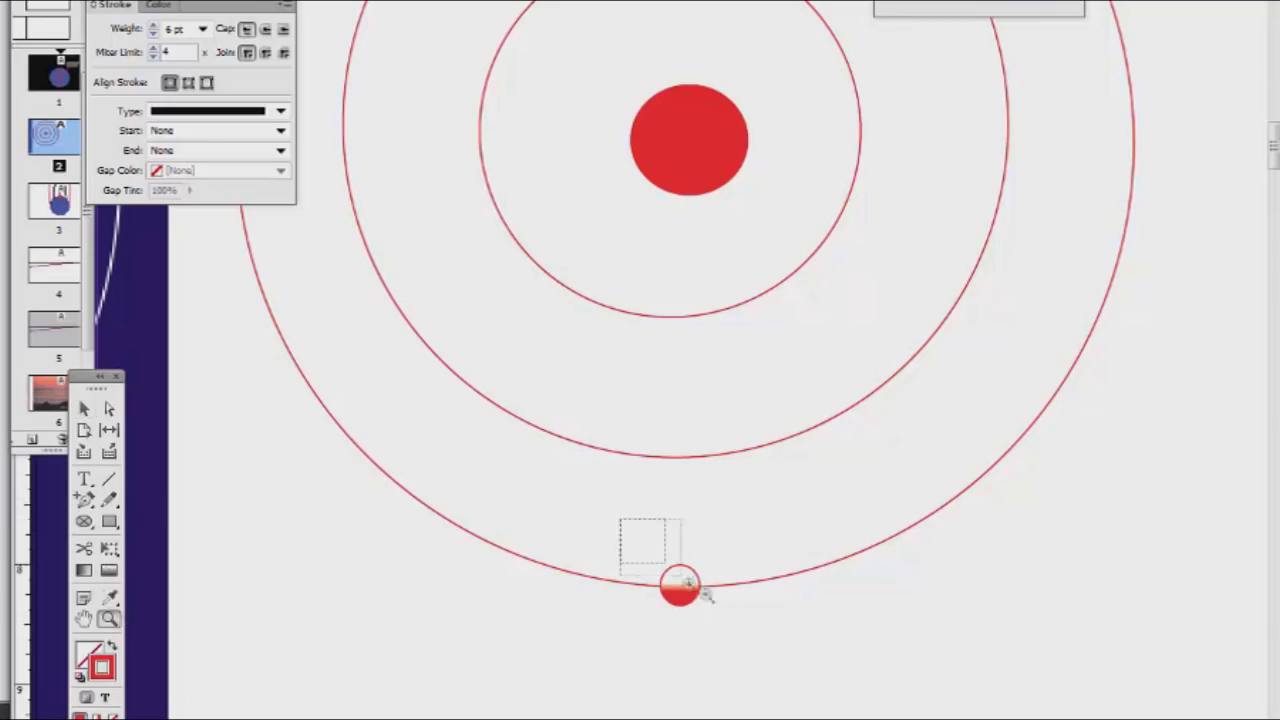
left_click_drag(620, 518, 760, 664)
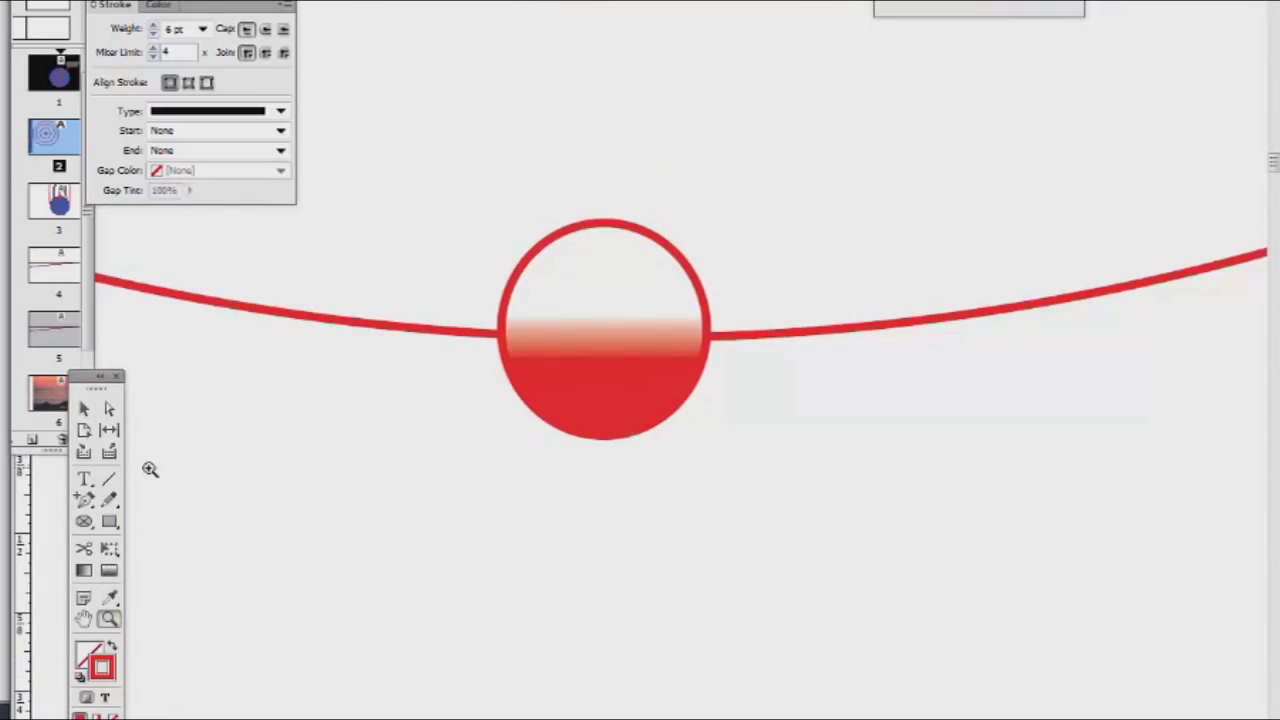
left_click(109, 481)
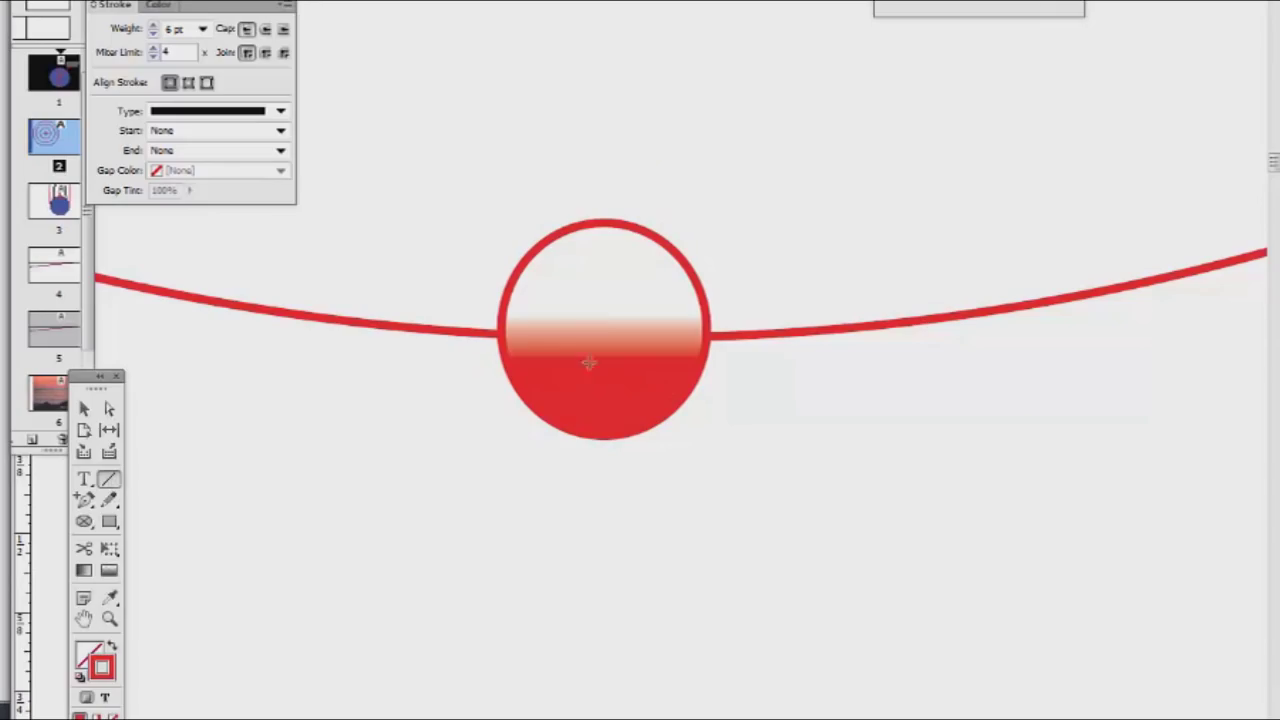
left_click_drag(598, 328, 603, 438)
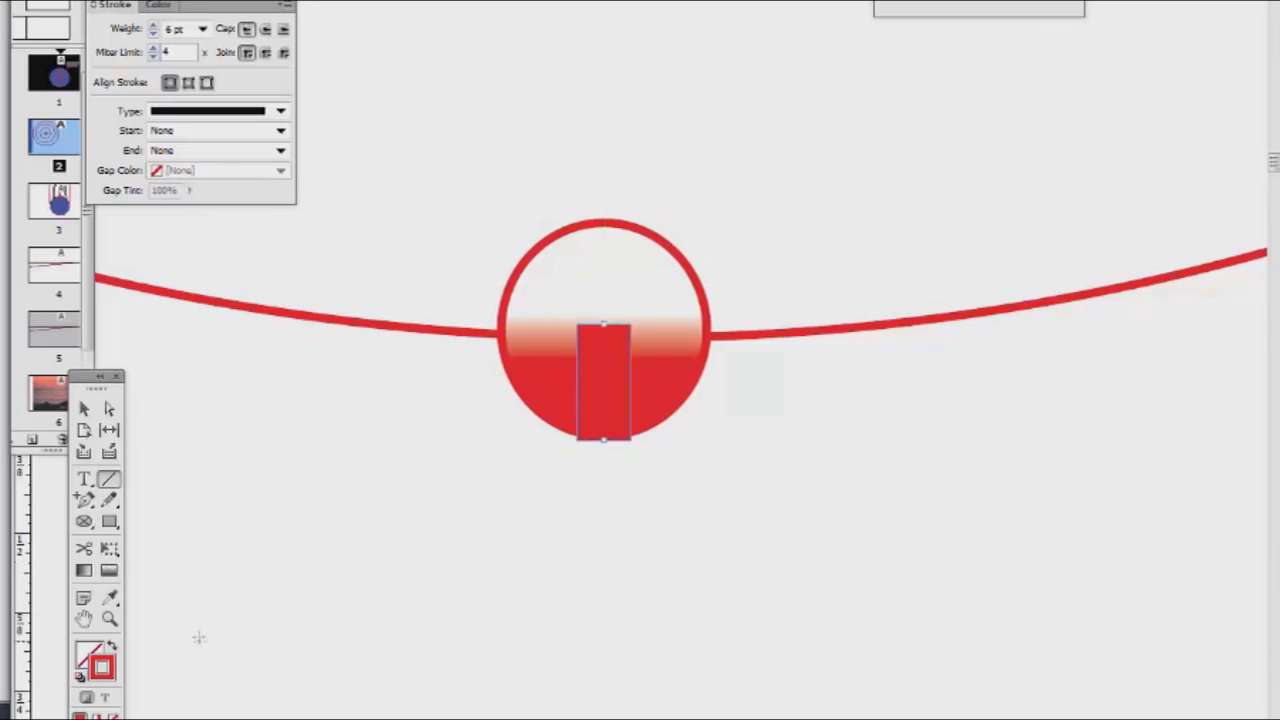
key("Delete")
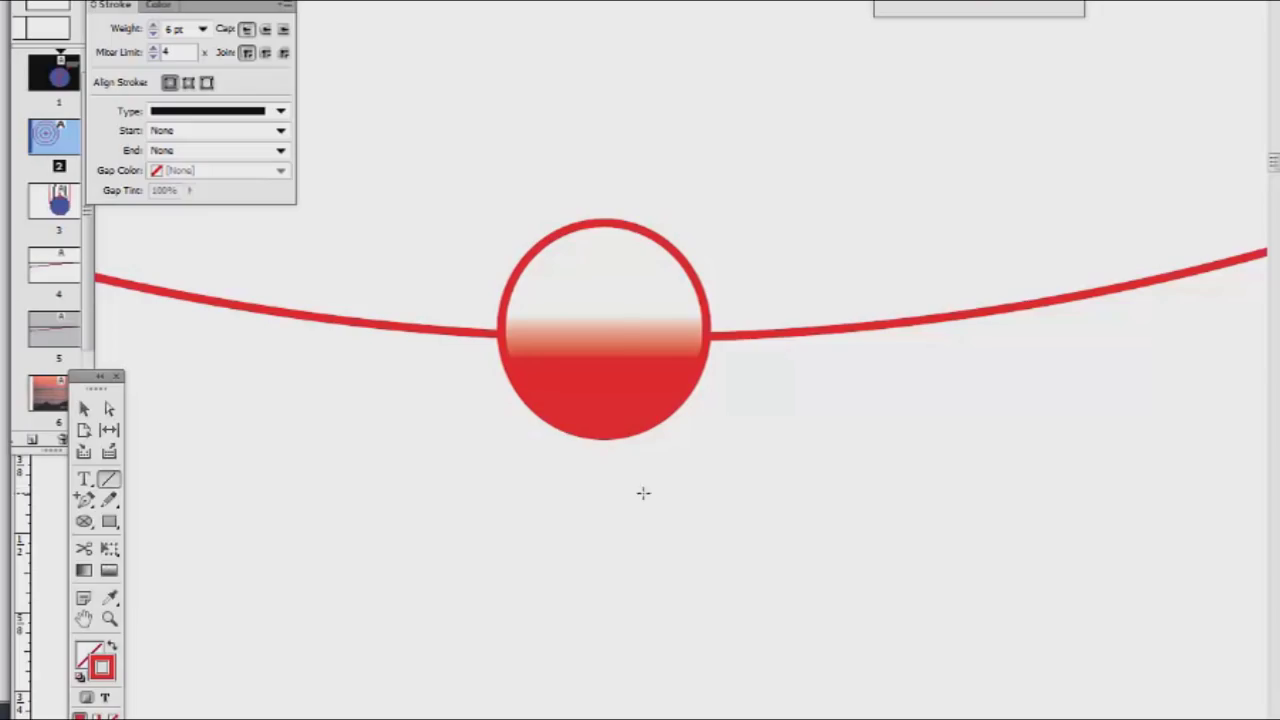
Draw a diagonal line touching the lower-left edge of the small half-filled circle, with a 1 pt stroke.
left_click_drag(637, 478, 410, 340)
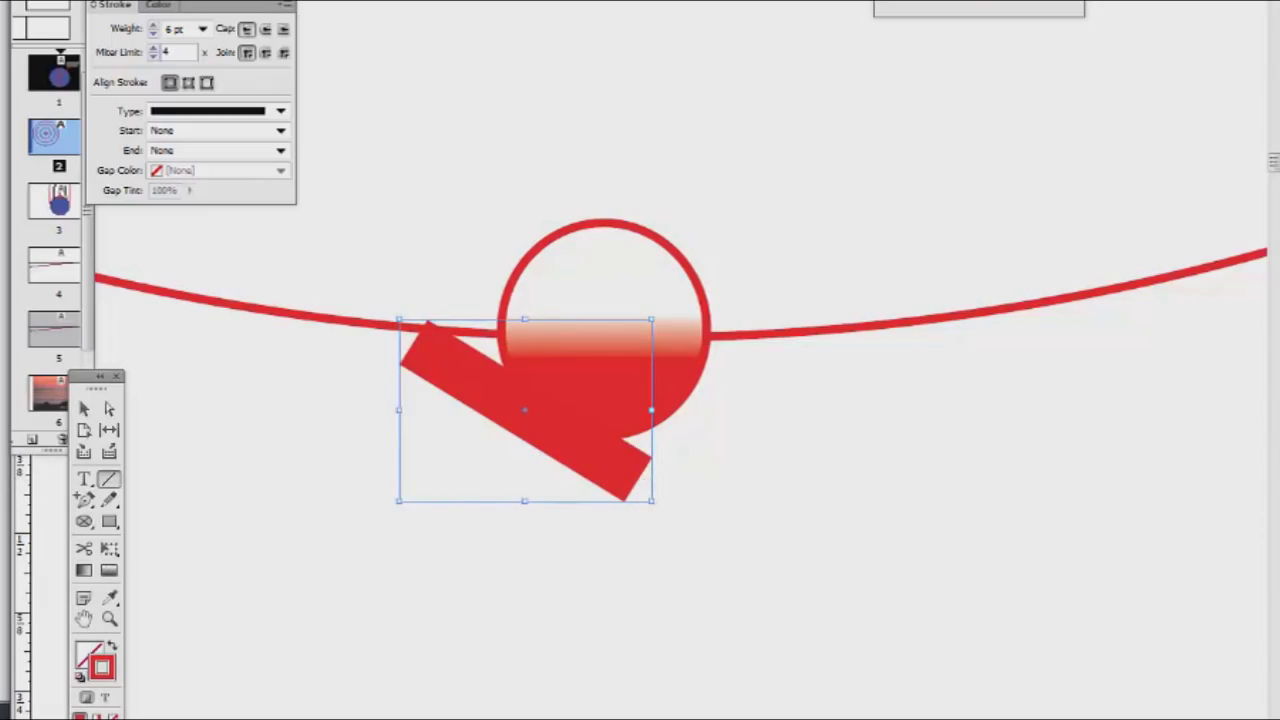
key("Escape")
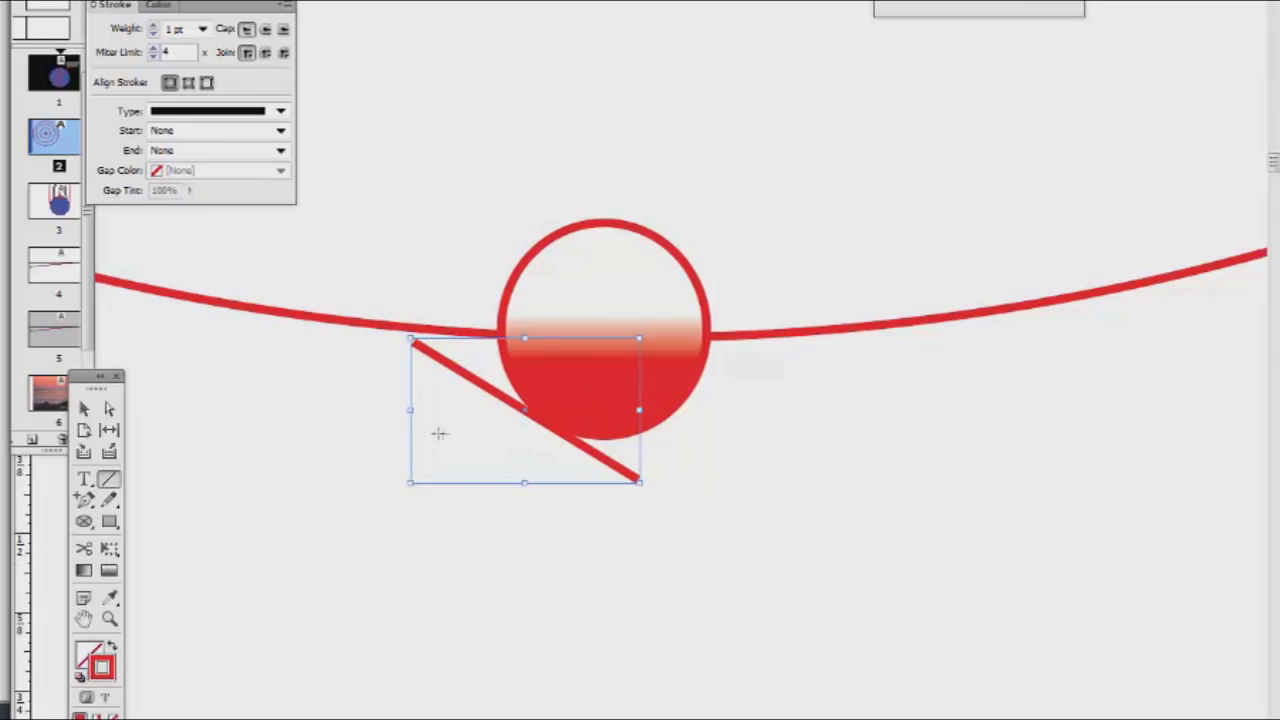
Lengthen the diagonal line well past the small circle at its lower-right end, keeping its angle.
left_click(85, 410)
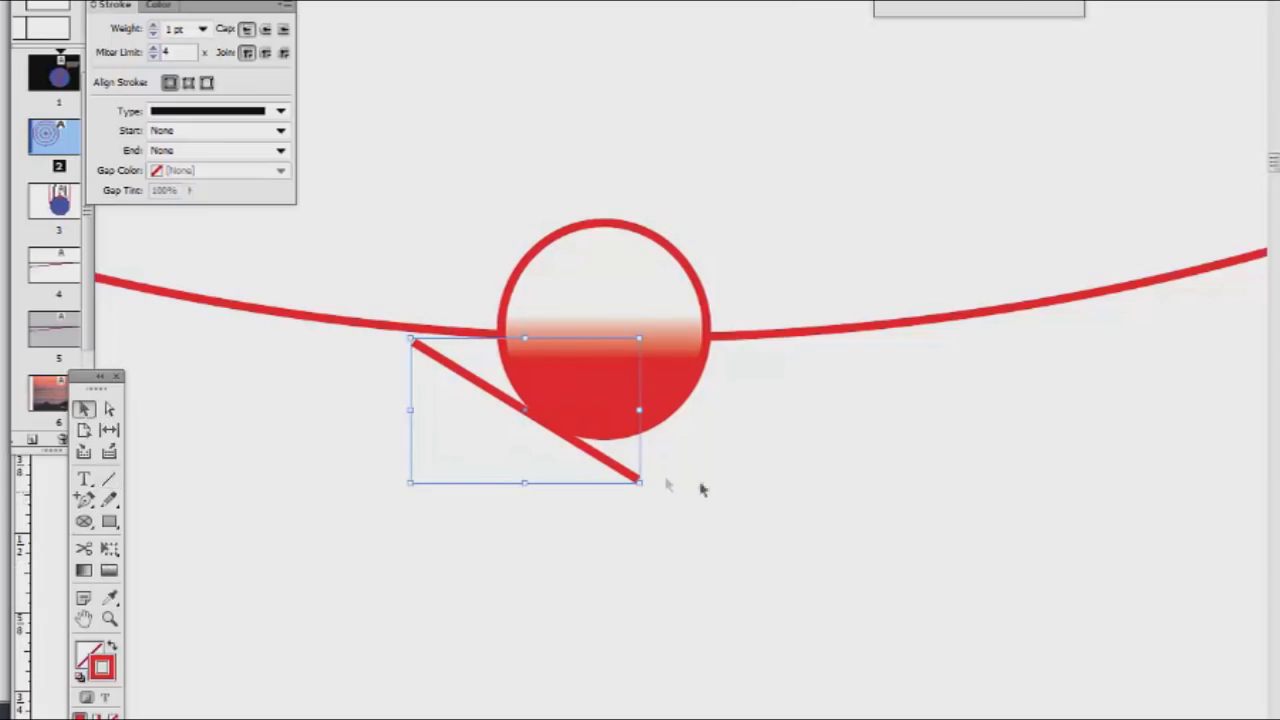
left_click_drag(640, 481, 1078, 645)
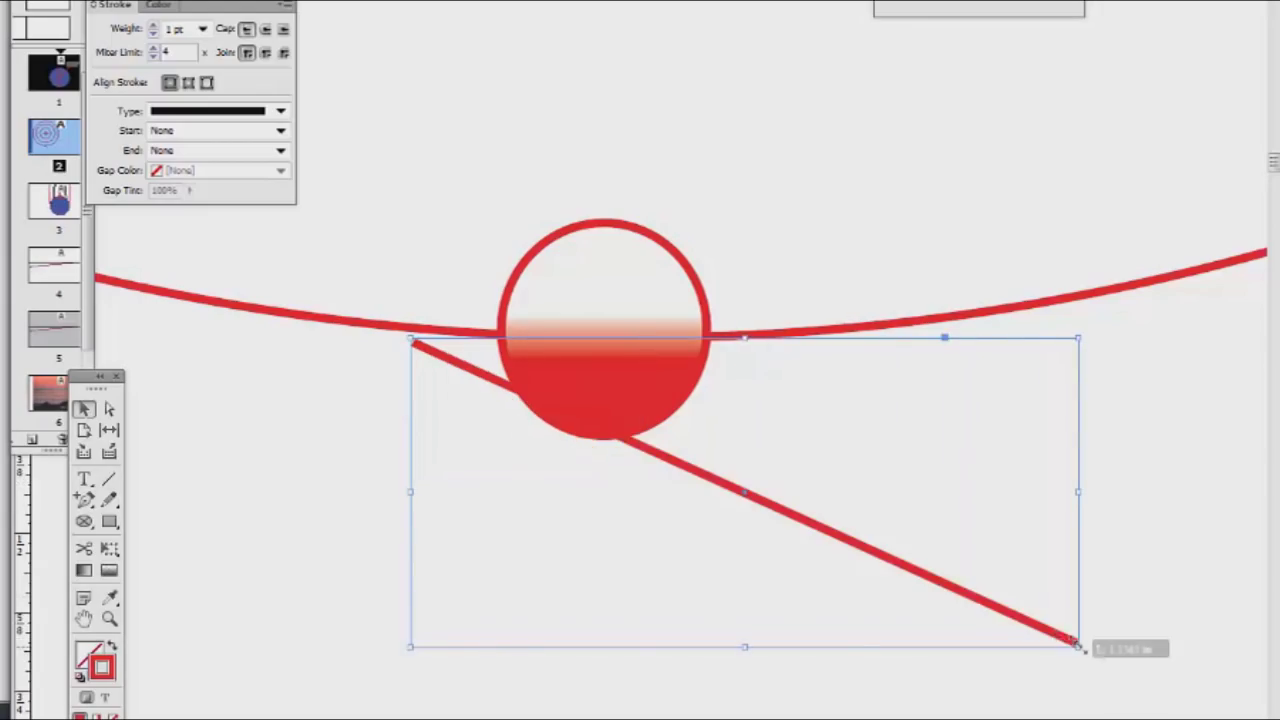
key("ctrl+z")
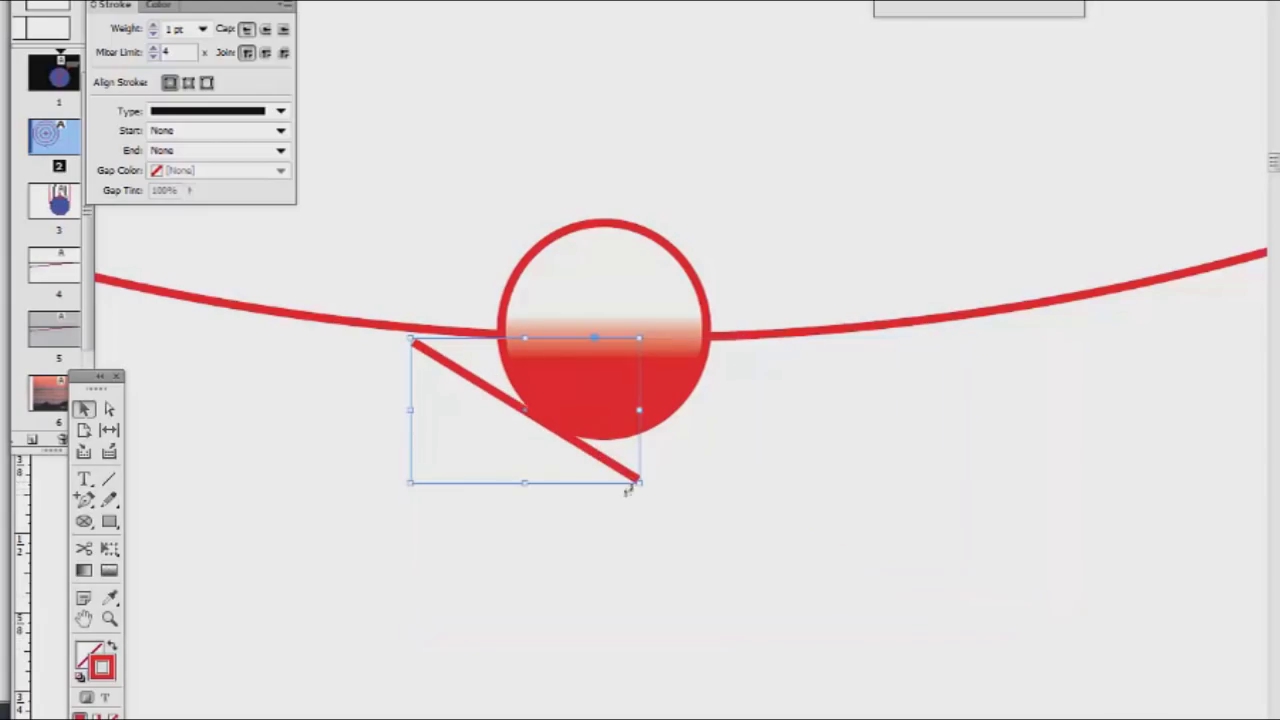
left_click_drag(640, 483, 1103, 682)
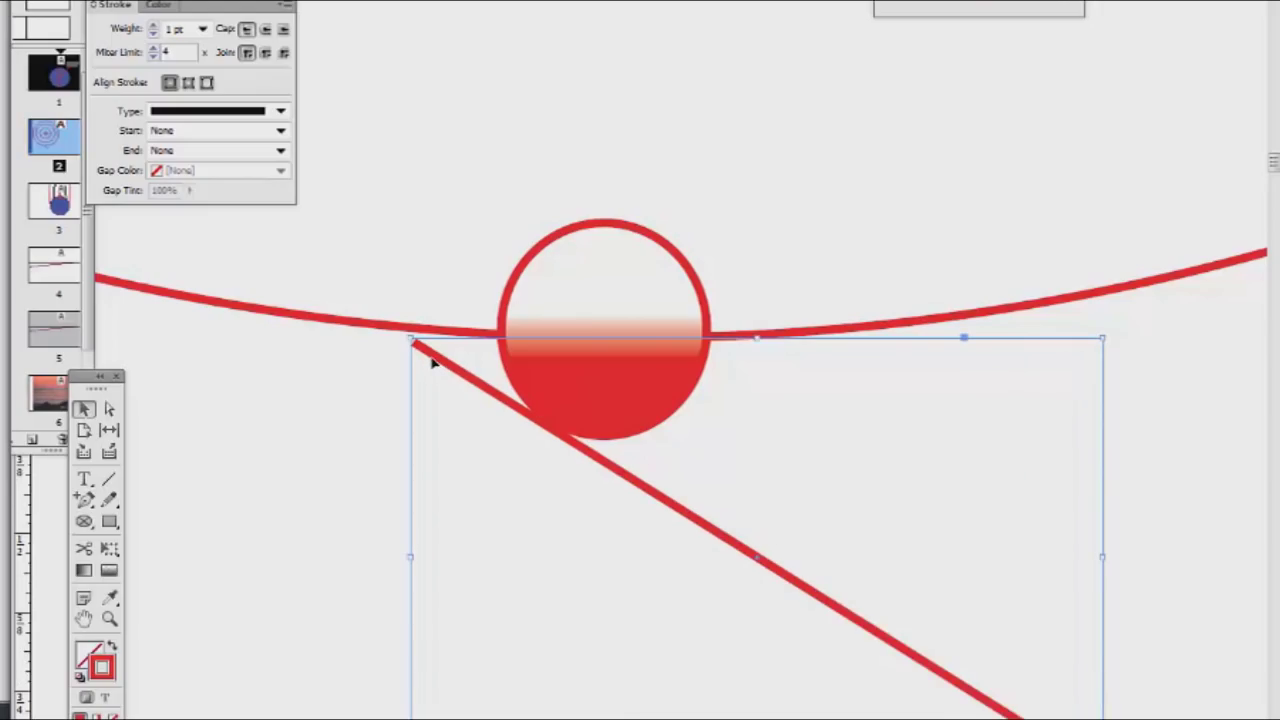
key("ctrl+minus")
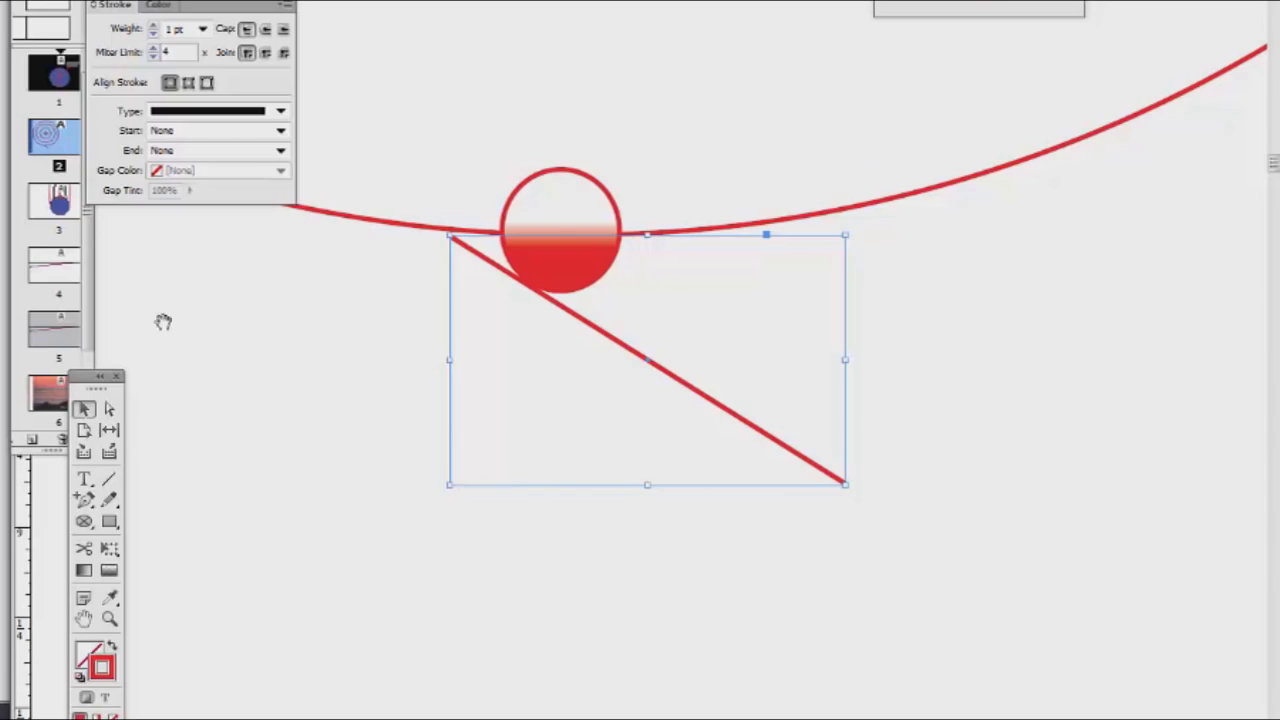
Lengthen the diagonal line at its upper-left end until it crosses the outermost circle, and extend its lower-right end further, keeping the angle.
left_click_drag(342, 403, 654, 621)
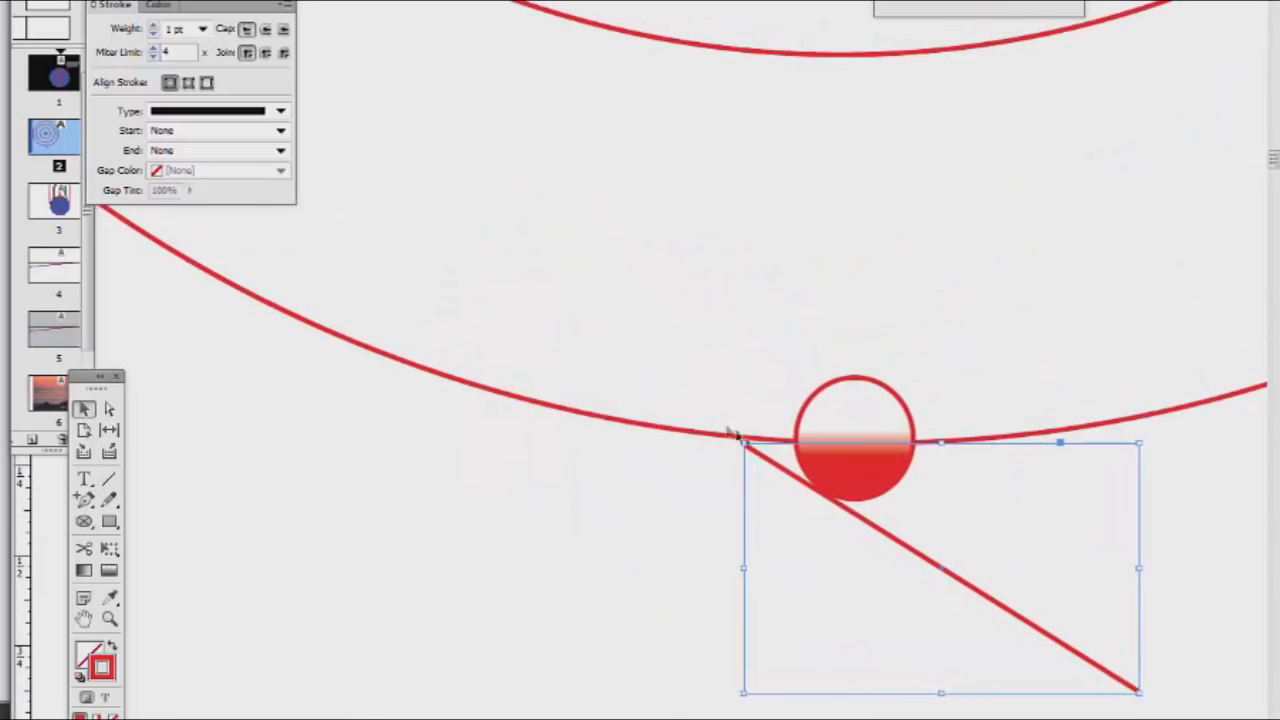
left_click_drag(742, 443, 162, 130)
key("ctrl+z")
left_click_drag(742, 443, 166, 160)
key("ctrl+minus")
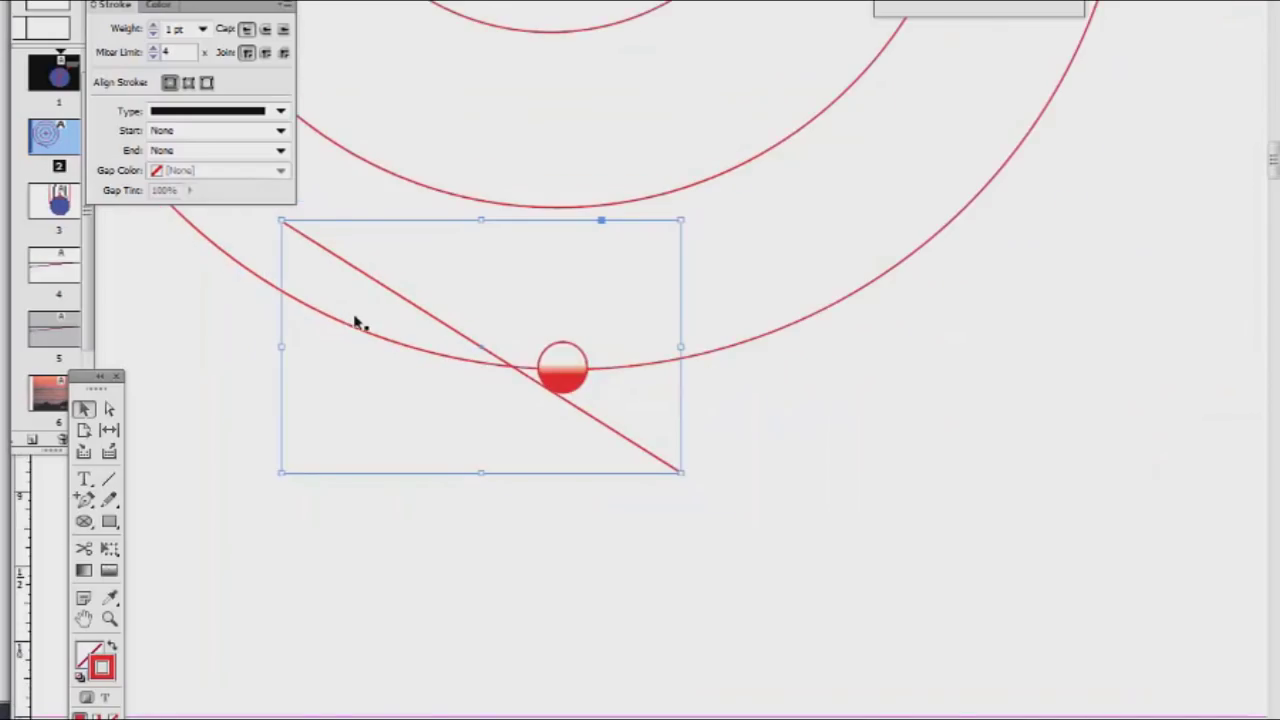
left_click_drag(351, 317, 669, 471)
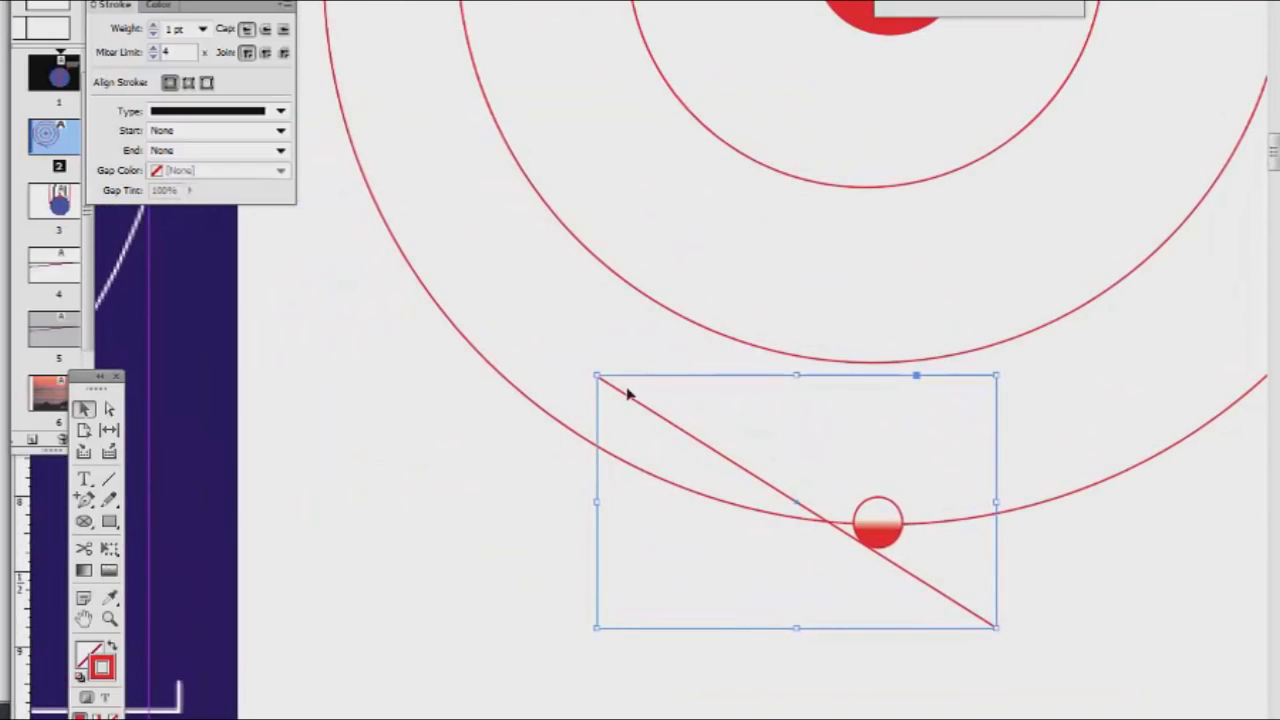
left_click_drag(597, 376, 397, 212)
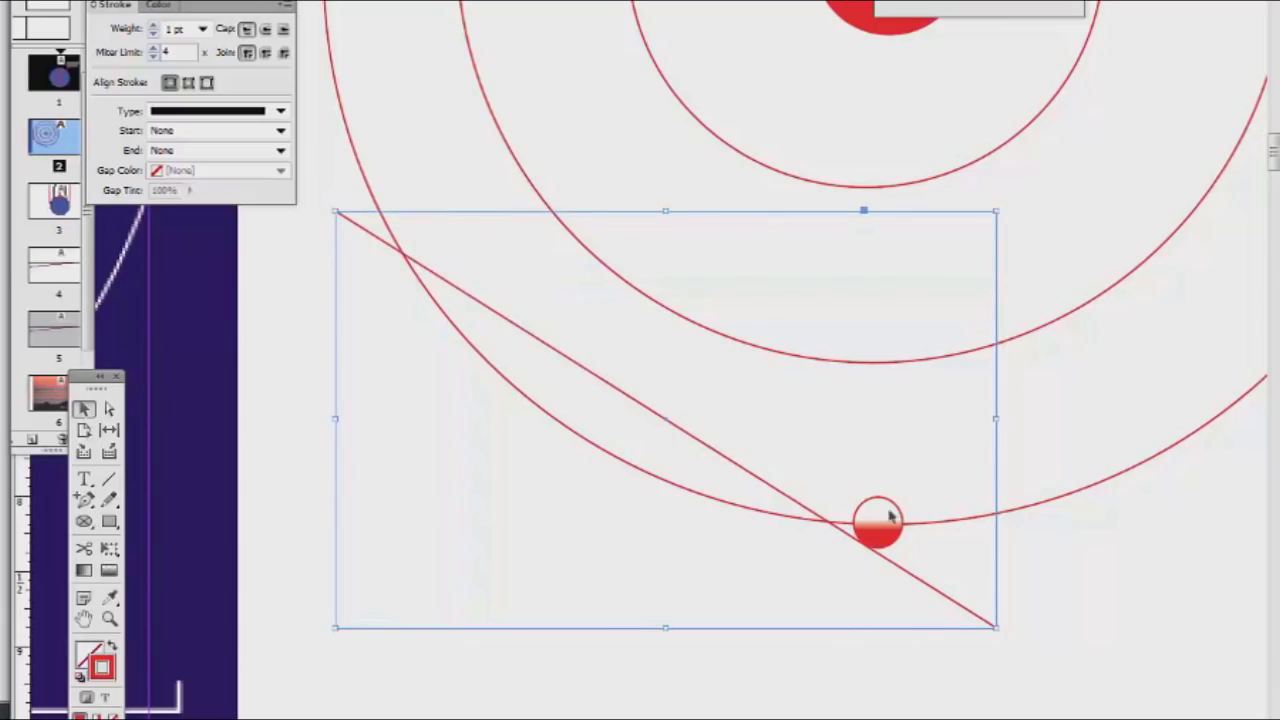
left_click_drag(995, 627, 1143, 708)
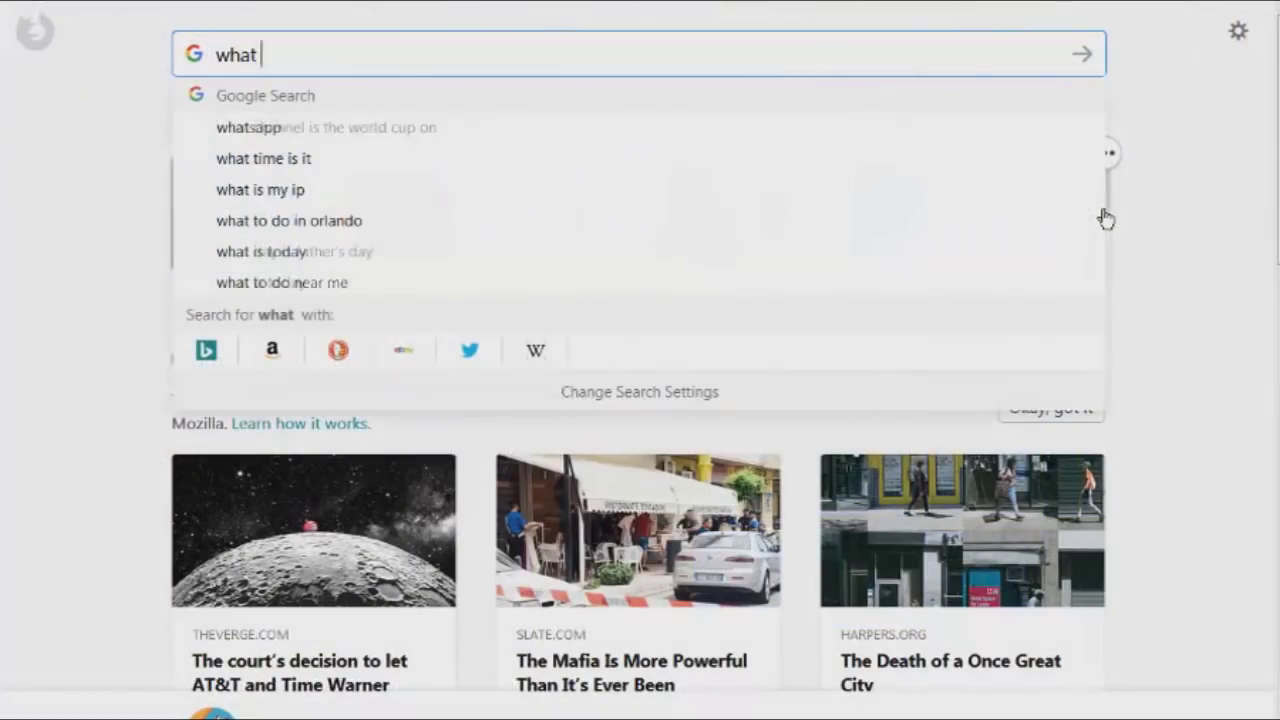
Switch to the Firefox browser and search the web for "what time did venus set on 6/16/18".
type("time did vien")
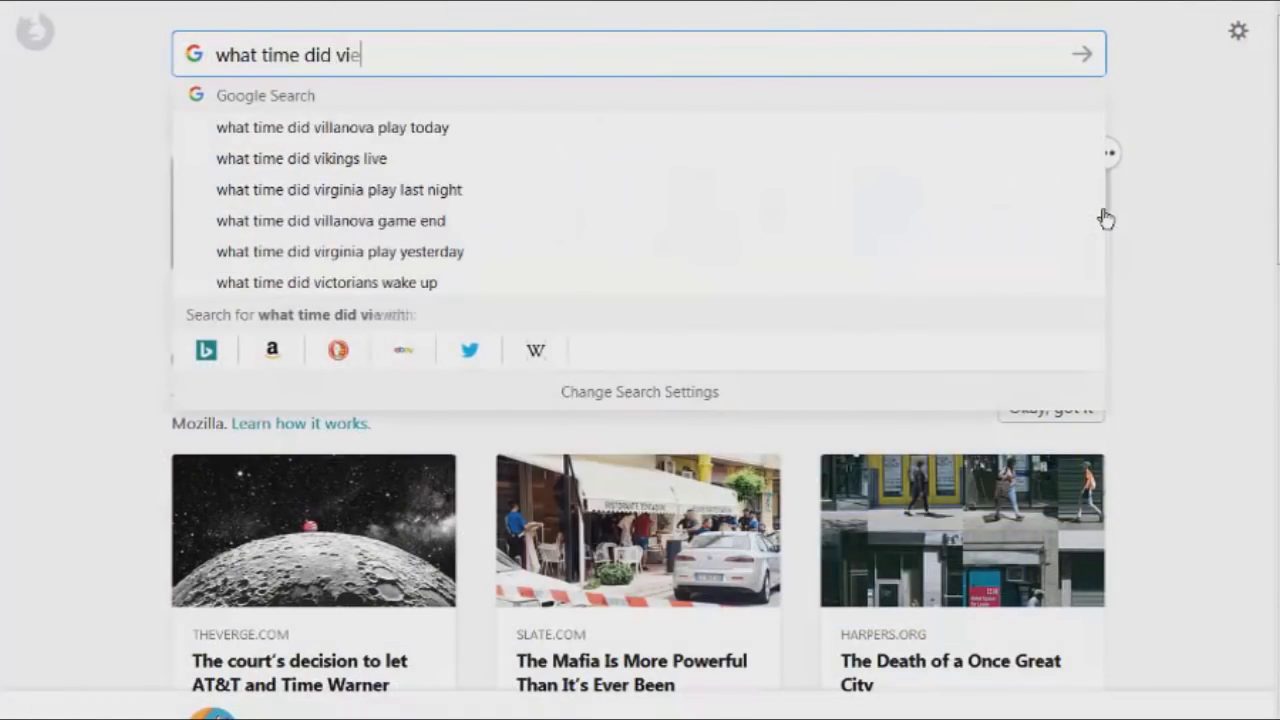
key("BackSpace")
key("BackSpace")
key("BackSpace")
type("enus")
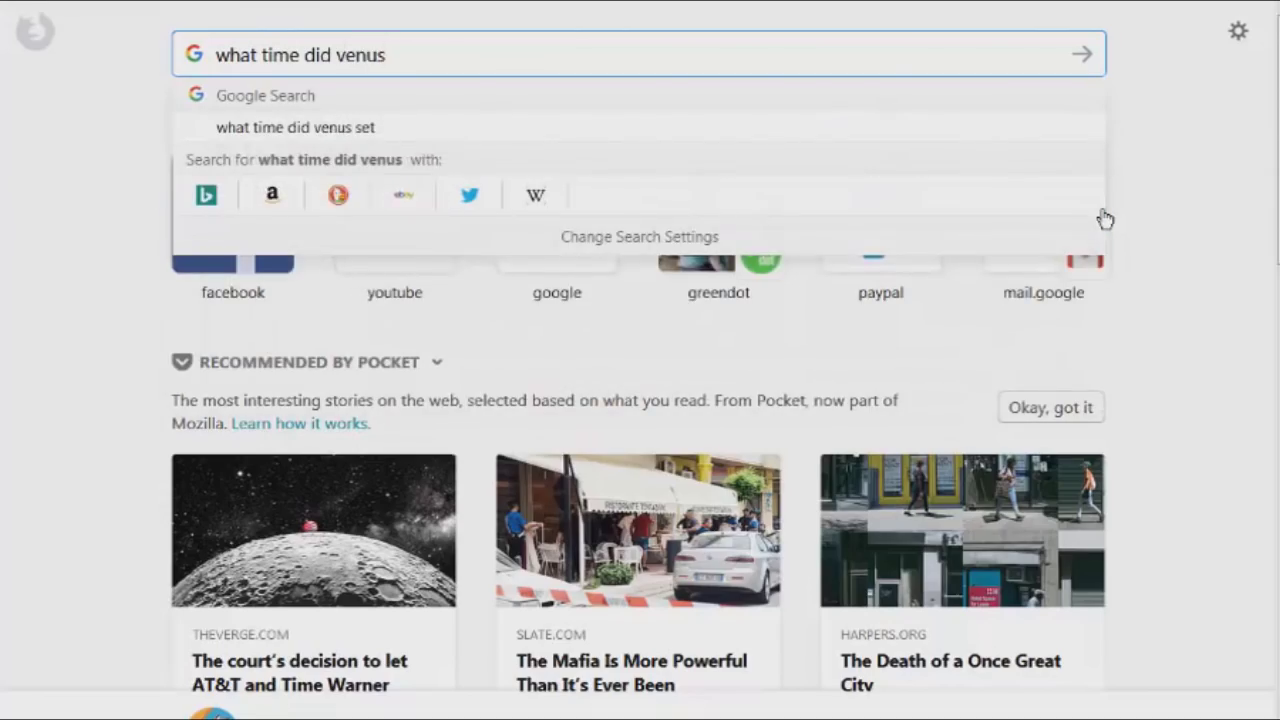
type(" set on ")
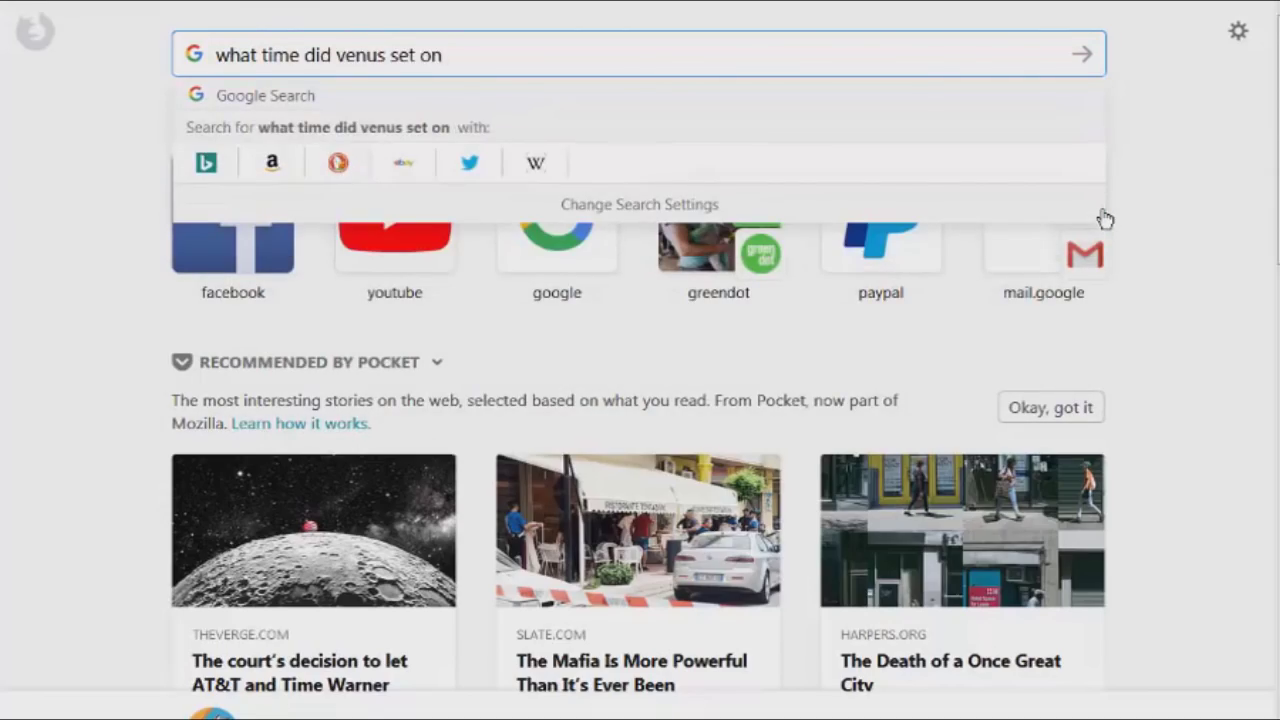
type("6/16/18")
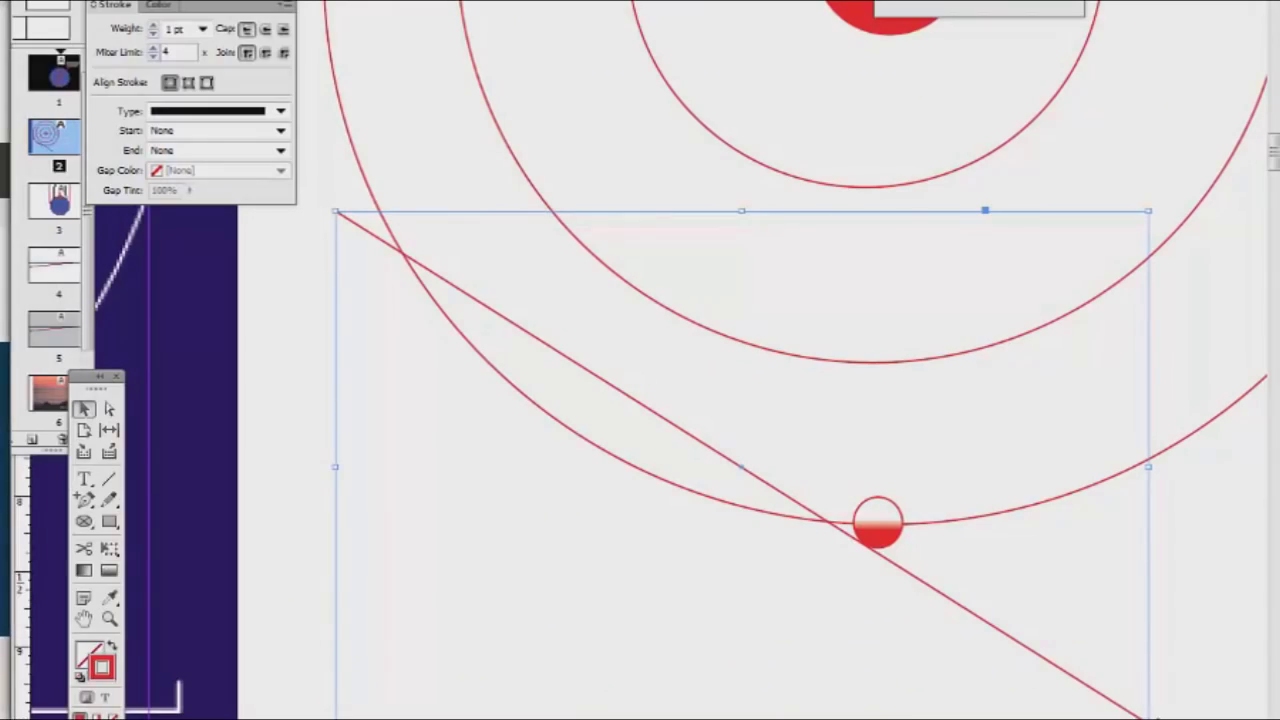
Return to the InDesign diagram, extend the diagonal line slightly further at its lower-right end, and deselect it.
scroll(872, 541, "up", 1)
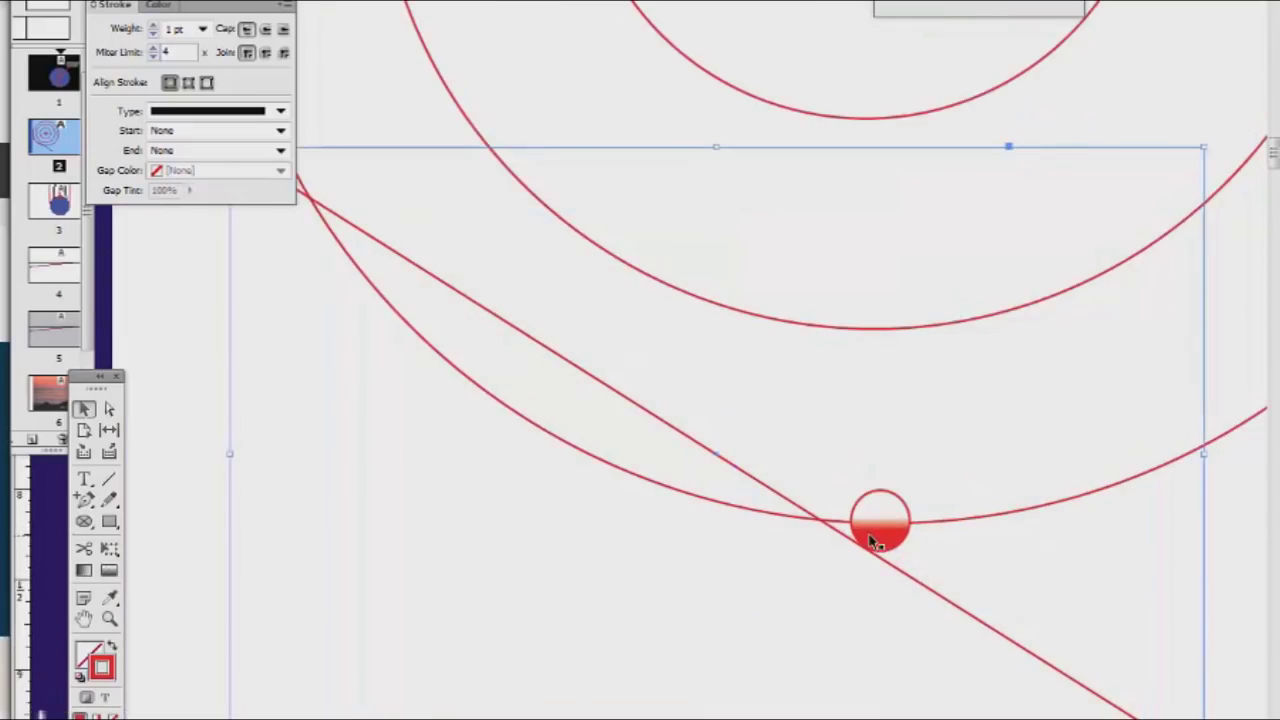
scroll(870, 542, "up", 3)
scroll(869, 545, "down", 4)
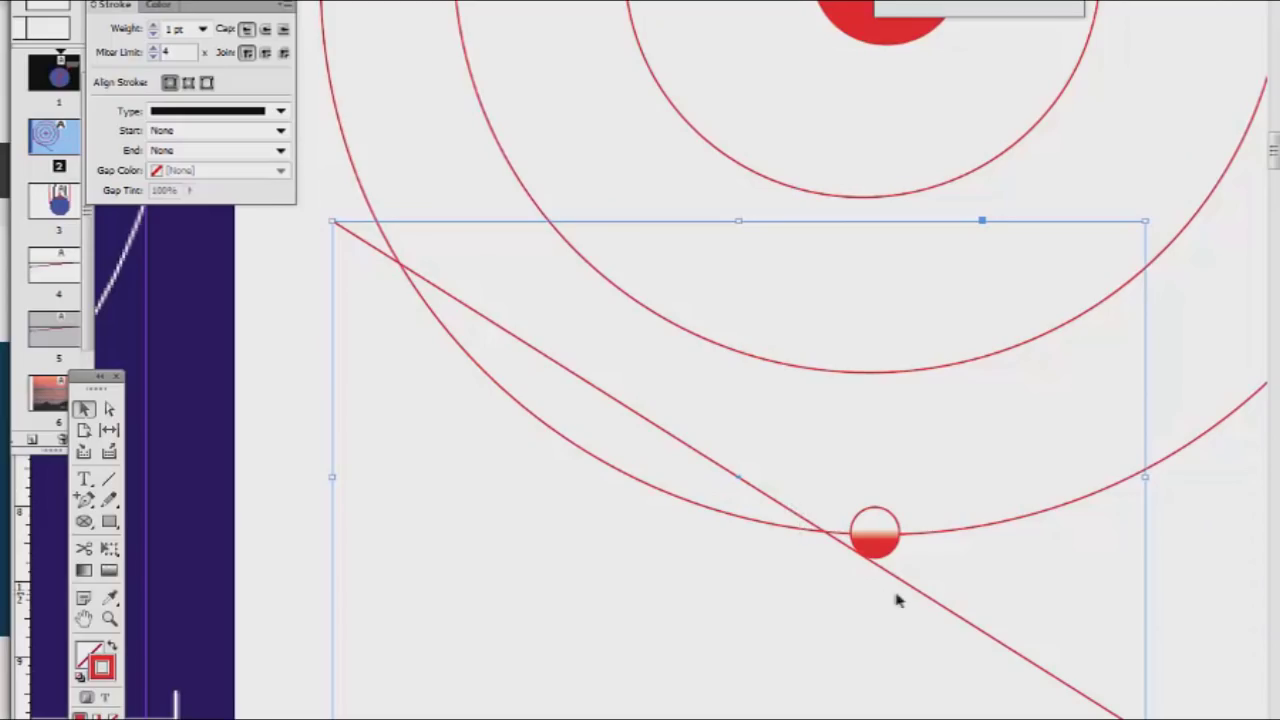
left_click_drag(829, 637, 734, 586)
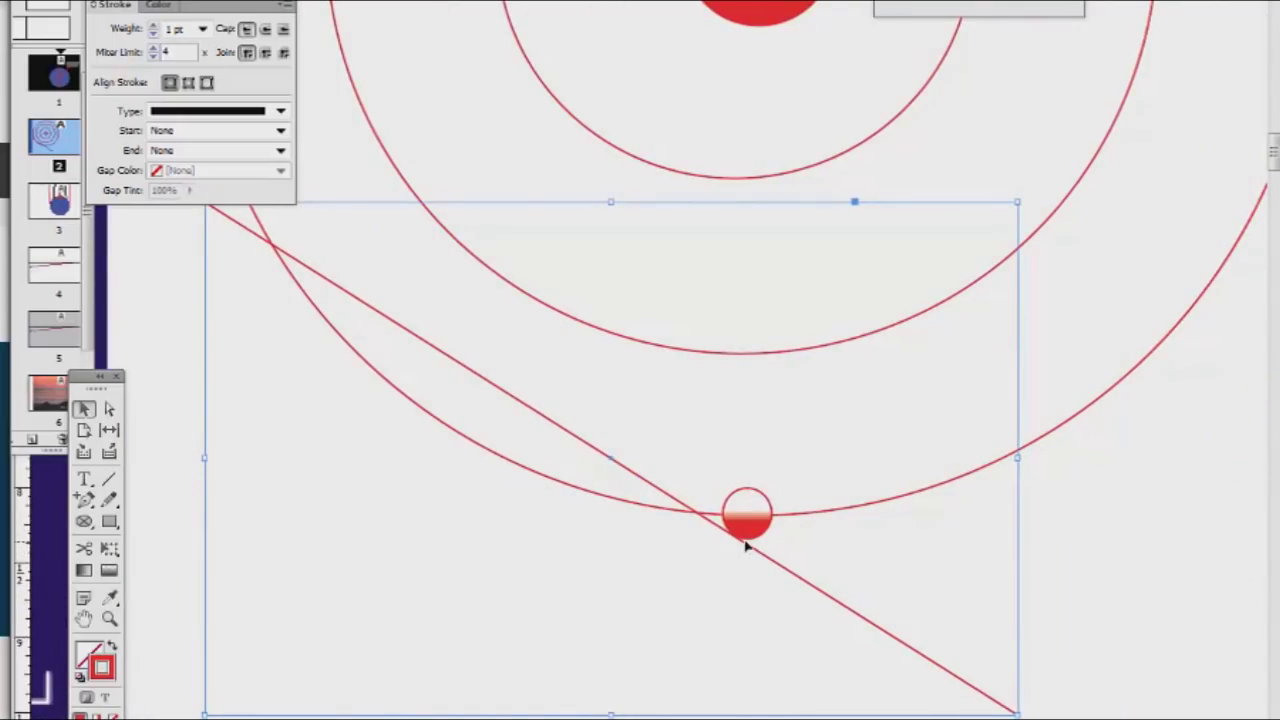
key("ctrl+z")
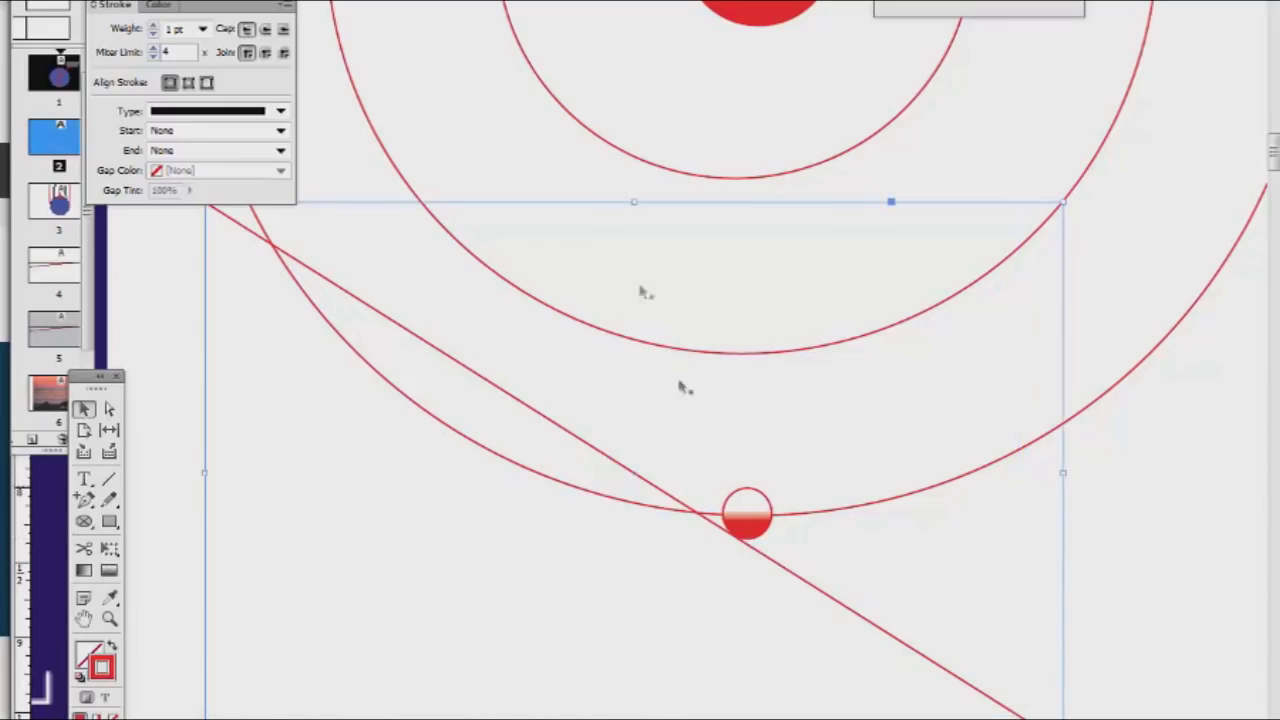
left_click(1060, 532)
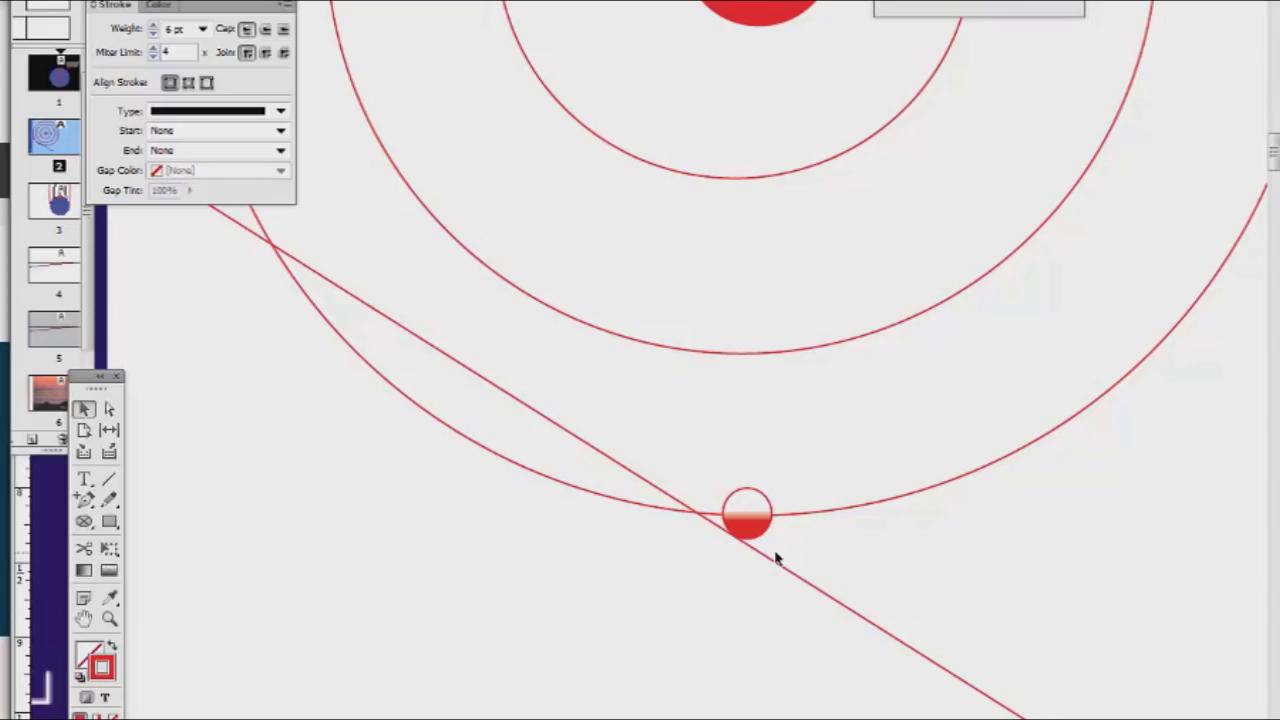
Extend the diagonal line further at its lower-right end, keeping its angle, and delete the line from the diagram.
left_click_drag(855, 398, 867, 507)
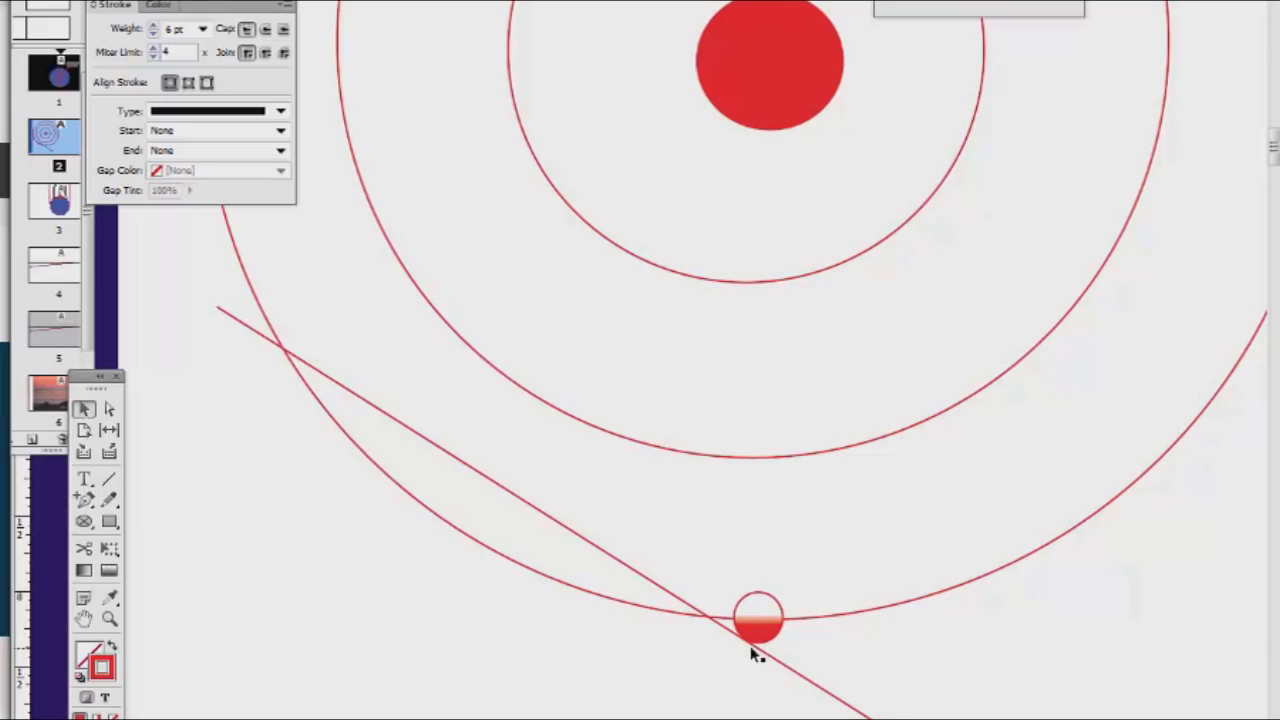
left_click_drag(755, 655, 746, 503)
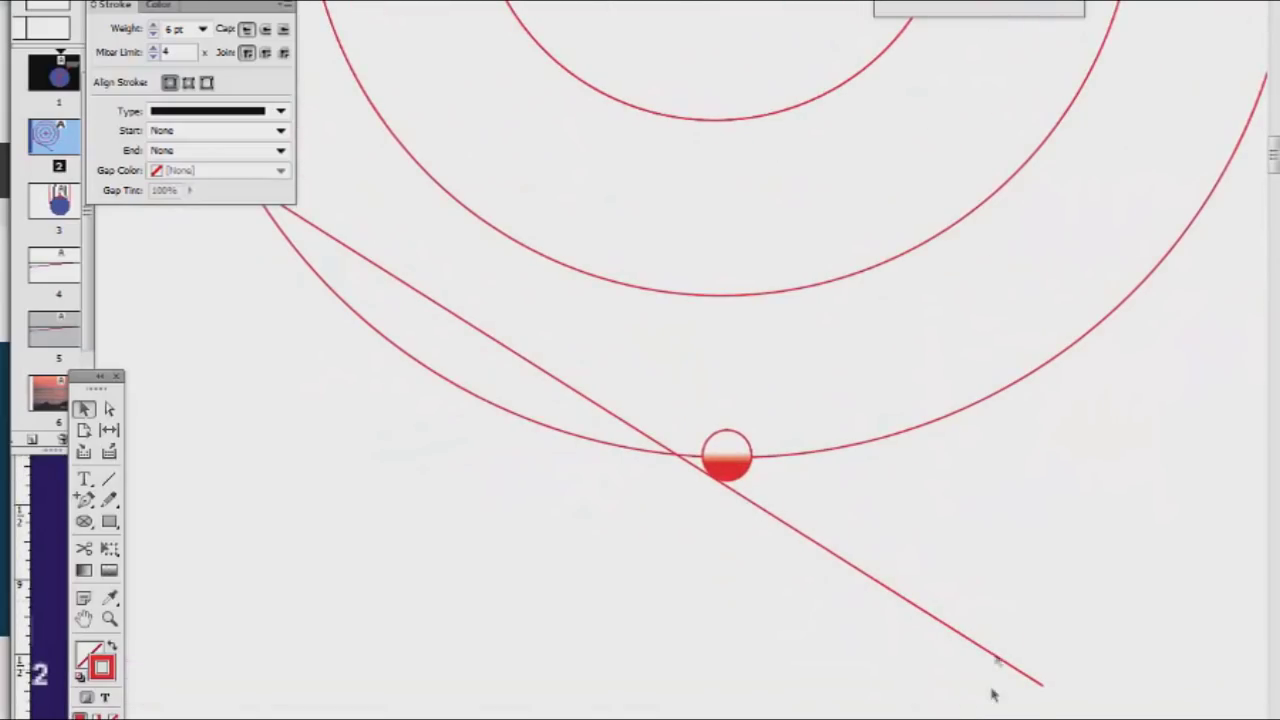
left_click(1028, 684)
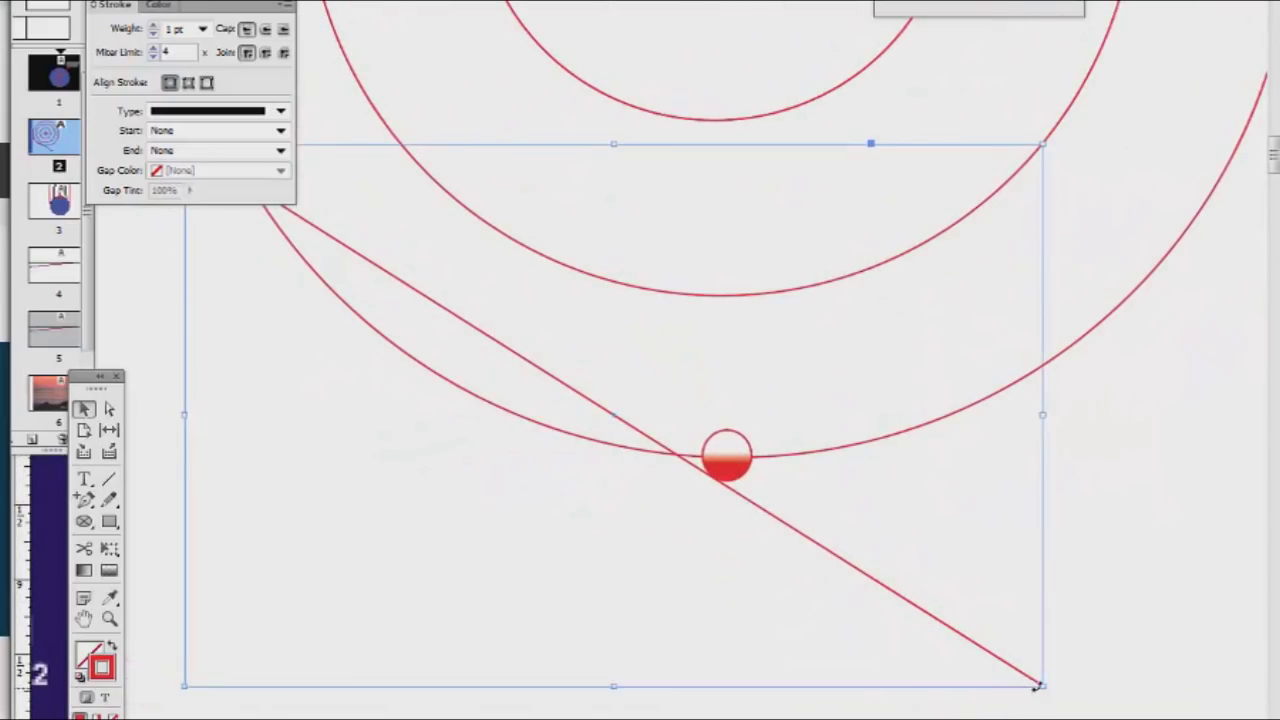
left_click_drag(1037, 686, 1104, 692)
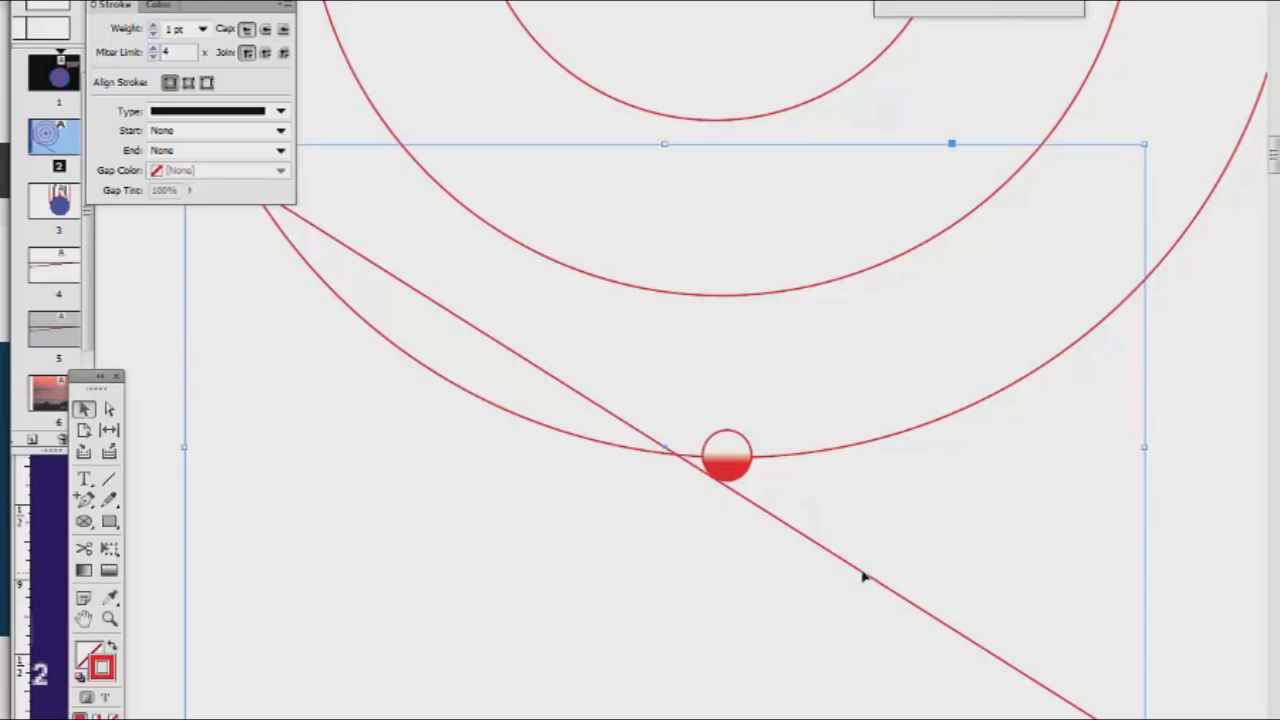
key("Delete")
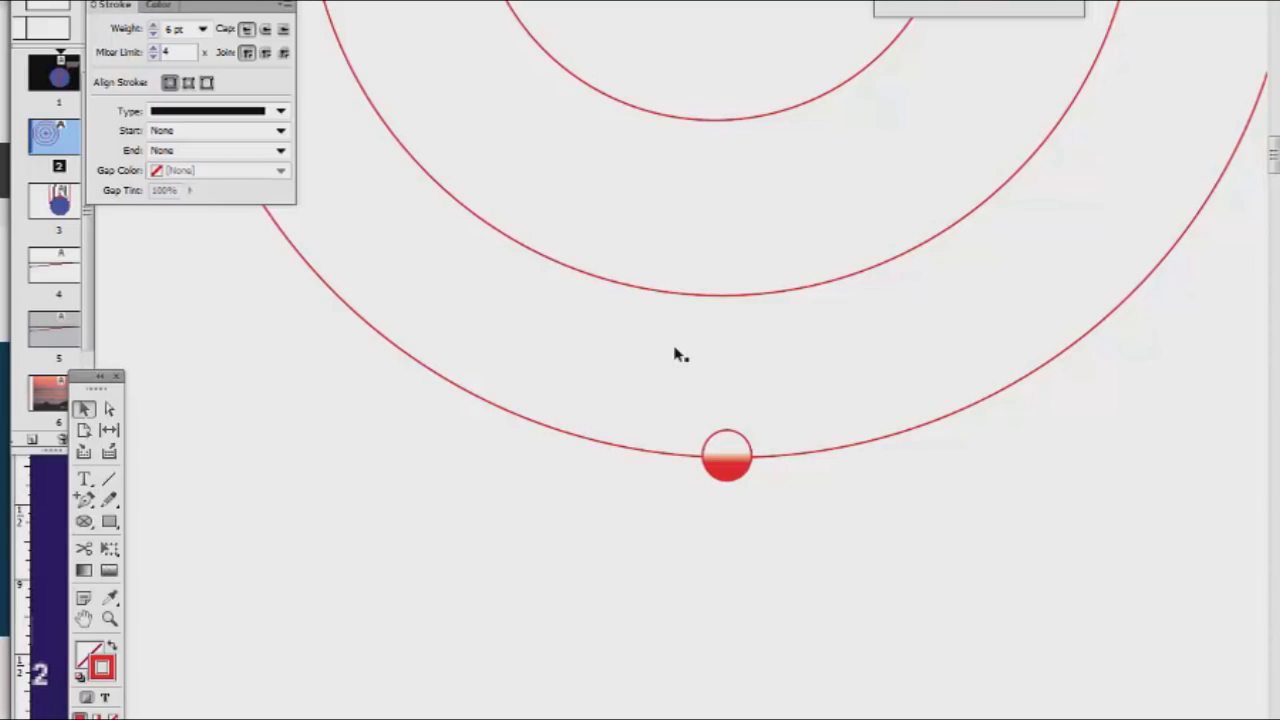
Copy the half-shaded circle straight down below the outermost orbit, shrink the copy to roughly two-thirds size about its centre, and deselect it.
left_click(740, 462)
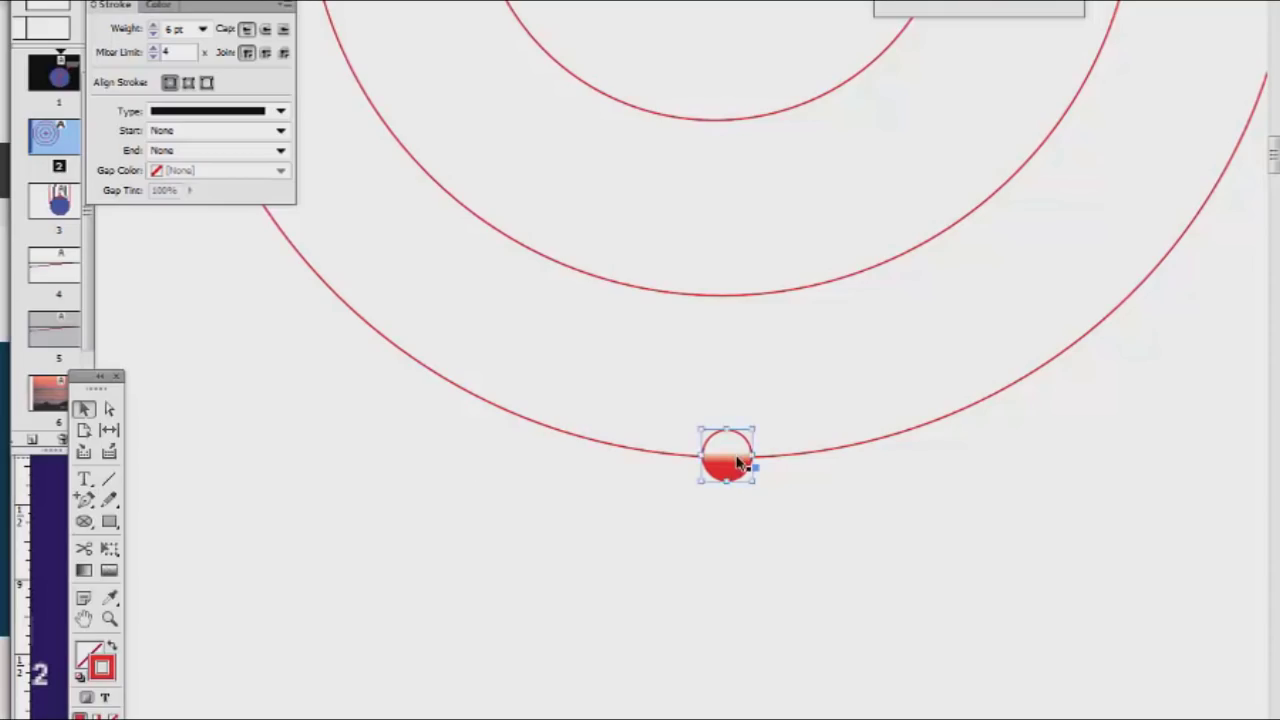
left_click_drag(735, 490, 742, 652)
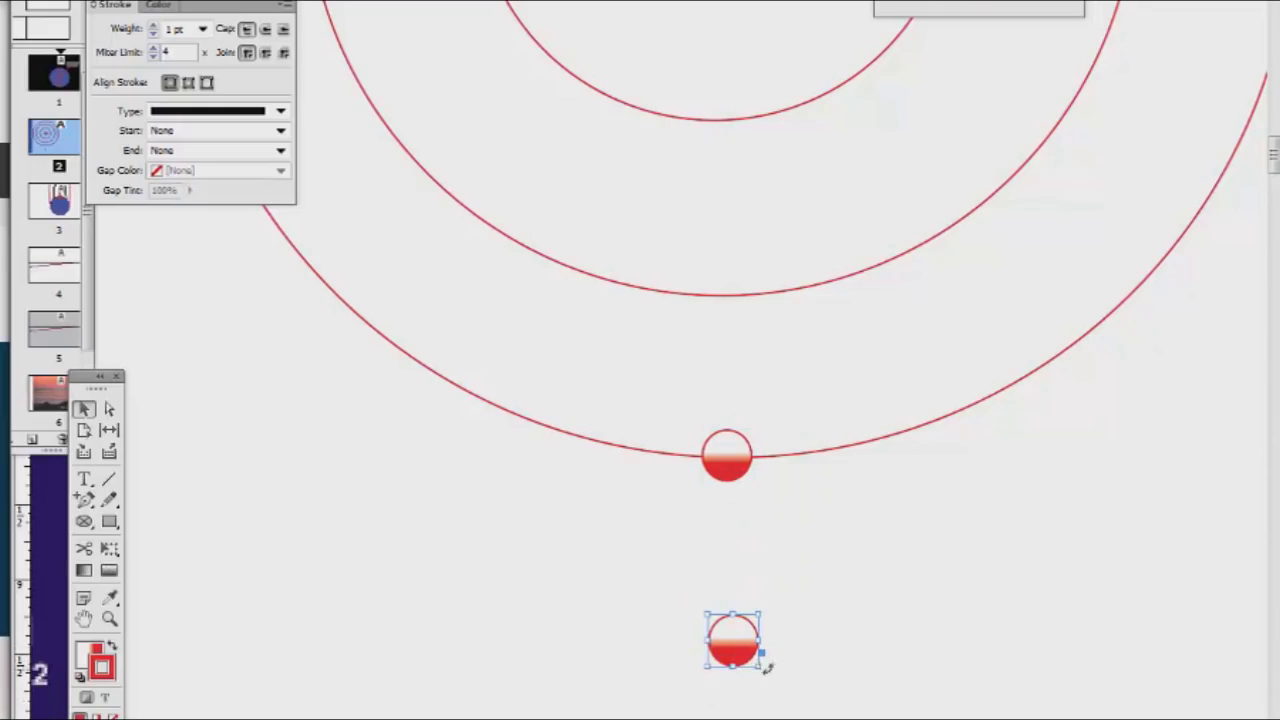
left_click_drag(760, 672, 752, 656)
left_click(777, 591)
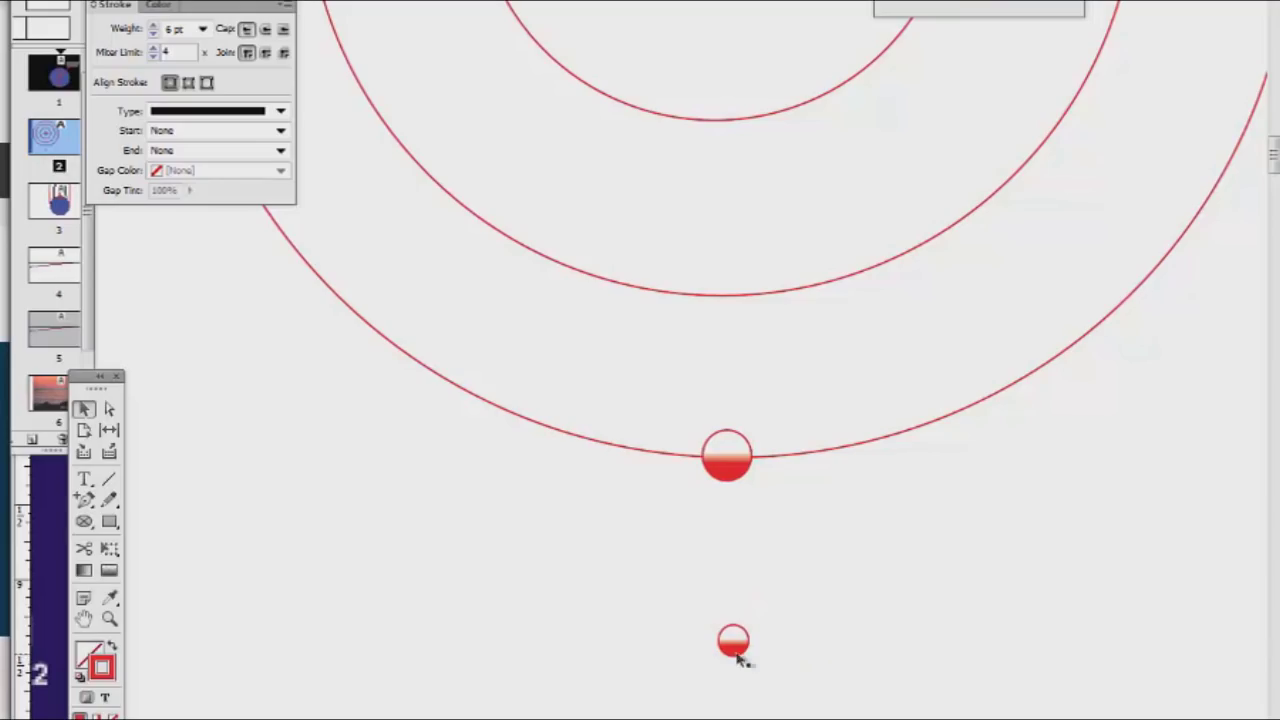
Place two copies of the small half-shaded circle slightly higher, one on each side of it, below the outermost orbit.
left_click(738, 652)
key("ctrl+z")
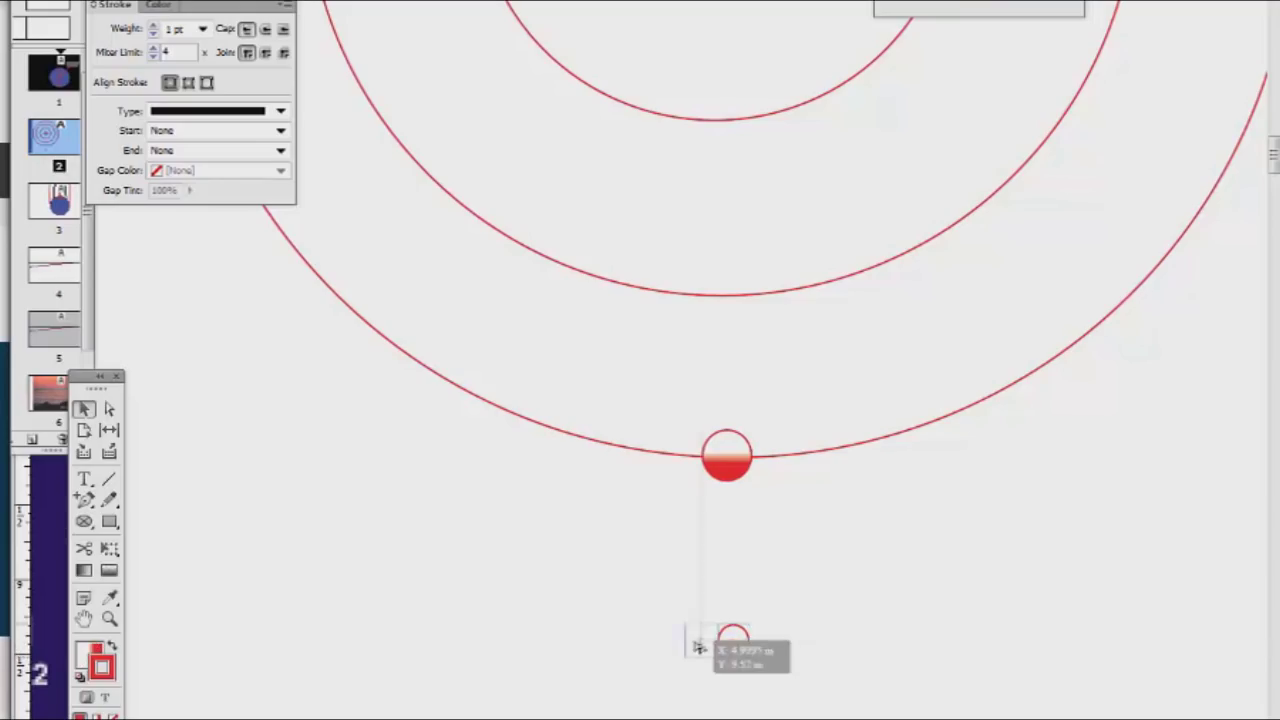
left_click_drag(699, 647, 797, 645)
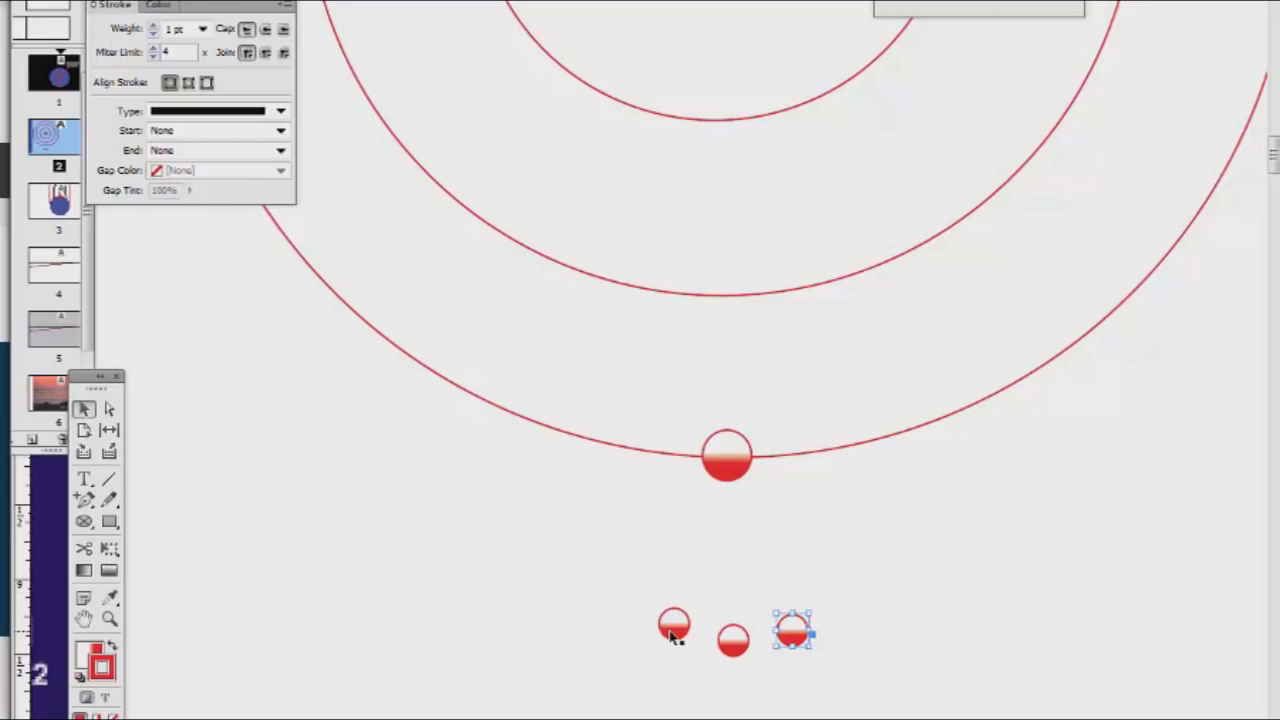
Copy the left small circle into the space between the inner and middle orbits, rotate its shaded half to face up, and deselect it.
mouse_move(673, 633)
left_mouse_down()
mouse_move(693, 214)
mouse_move(688, 229)
left_mouse_up()
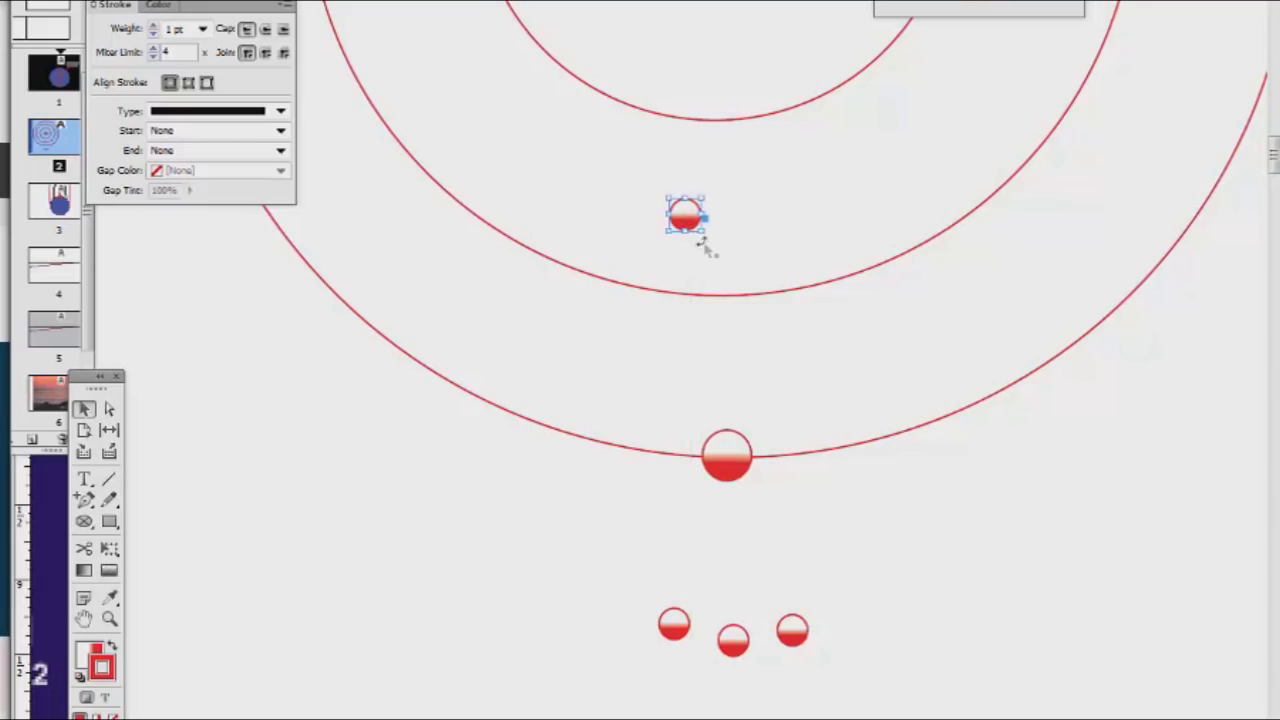
left_click_drag(700, 234, 633, 163)
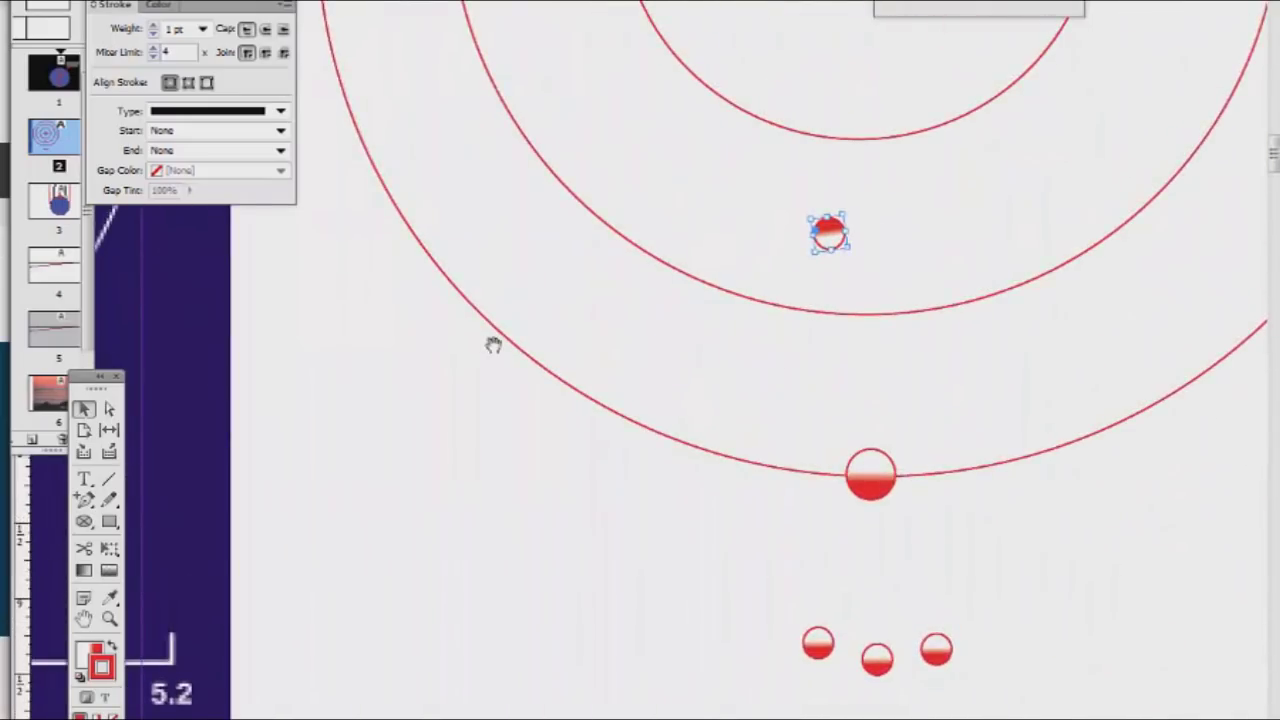
left_click_drag(491, 343, 249, 543)
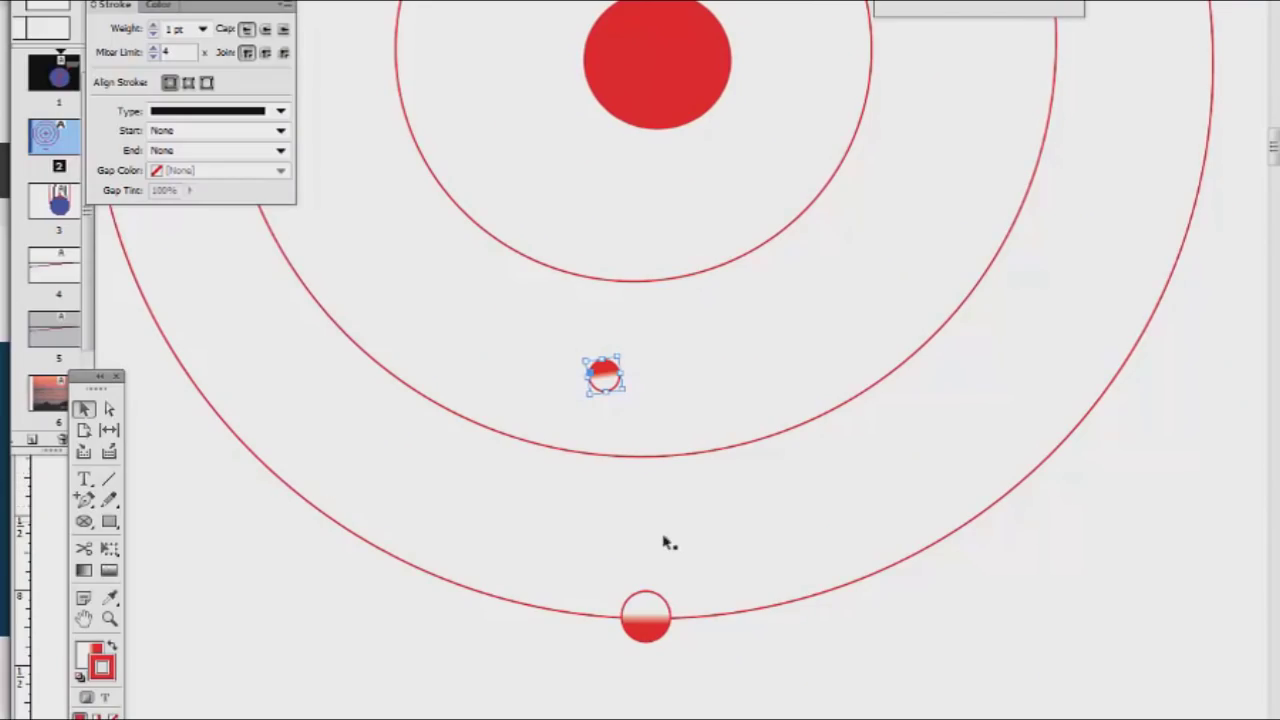
left_click_drag(629, 556, 617, 417)
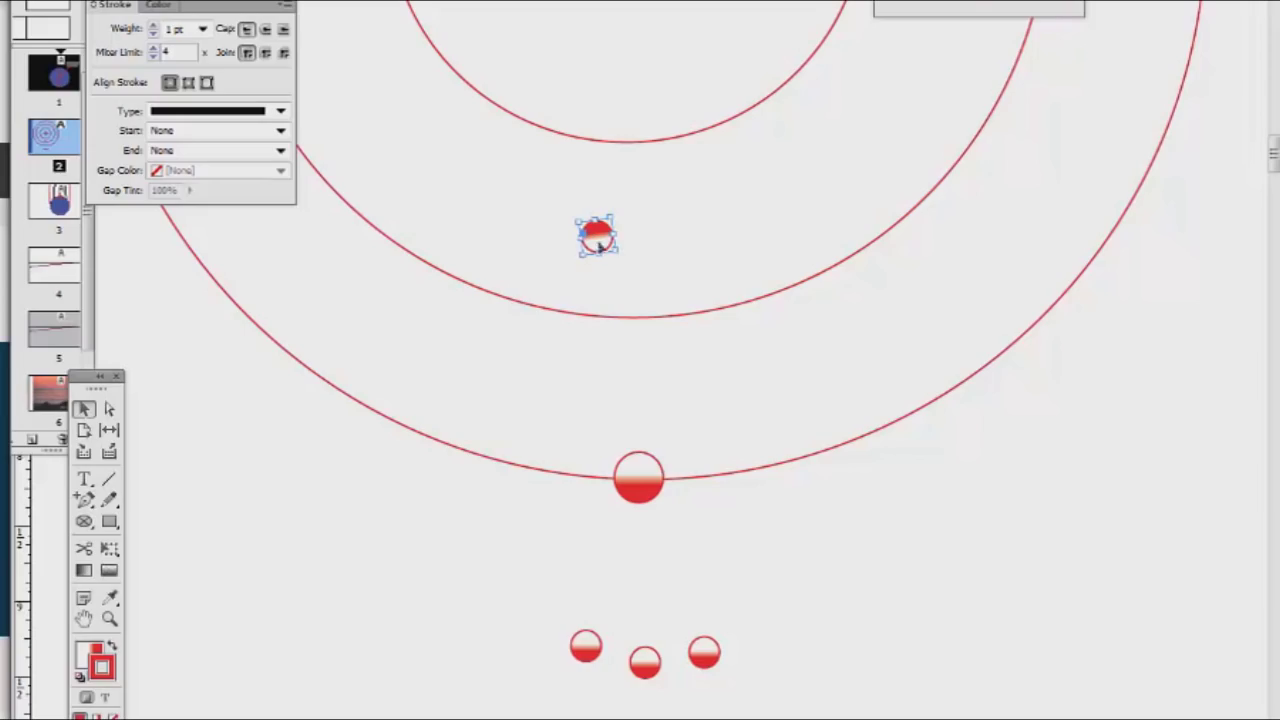
left_click_drag(572, 253, 803, 446)
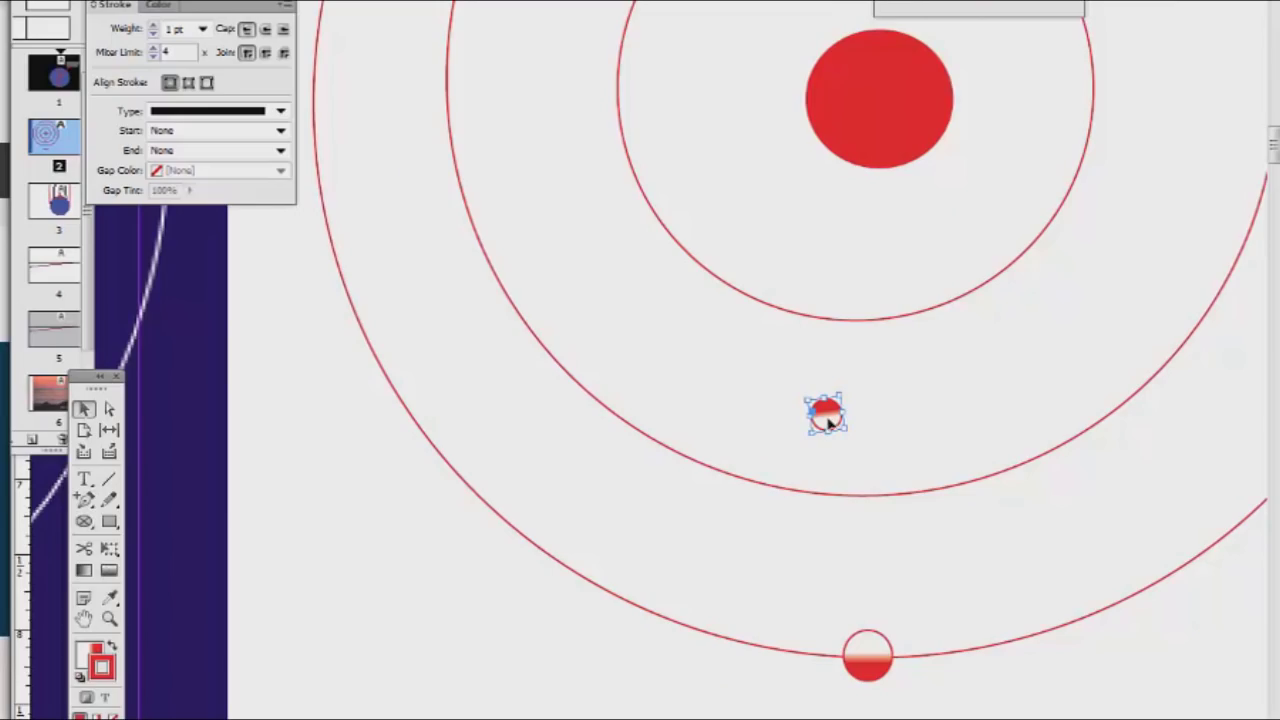
left_click_drag(814, 520, 585, 383)
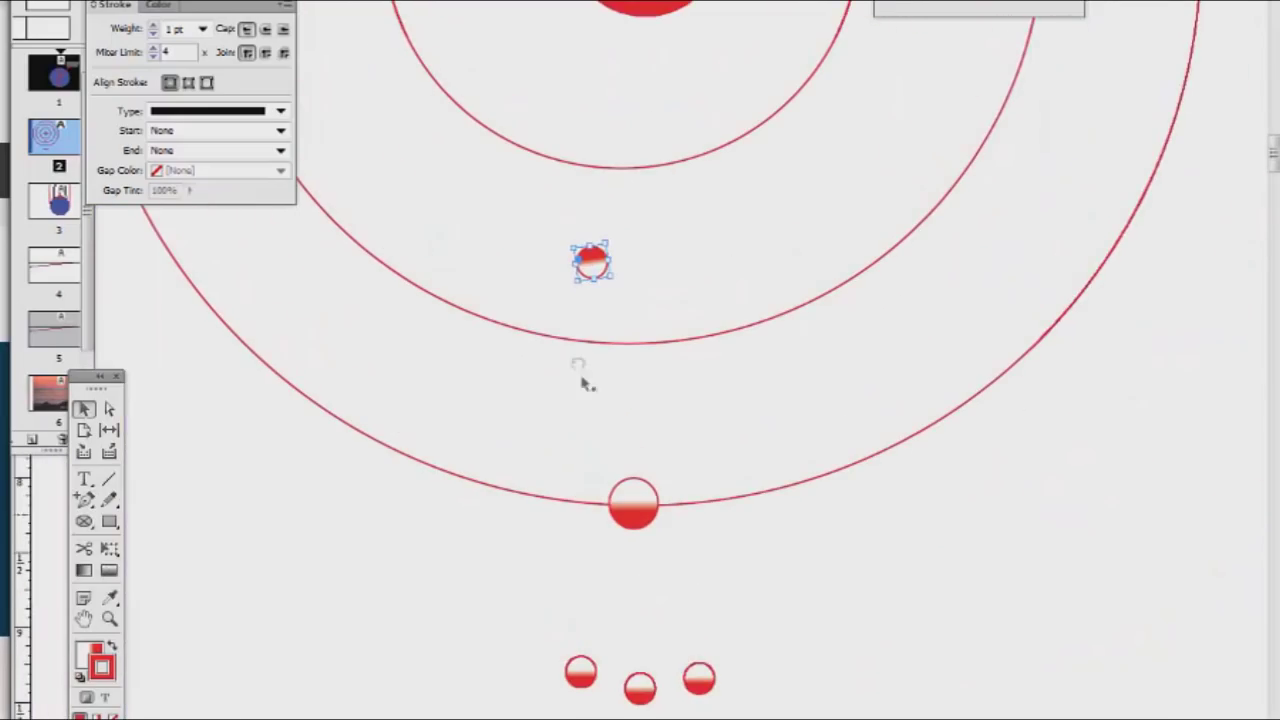
left_click(621, 531)
left_click(593, 580)
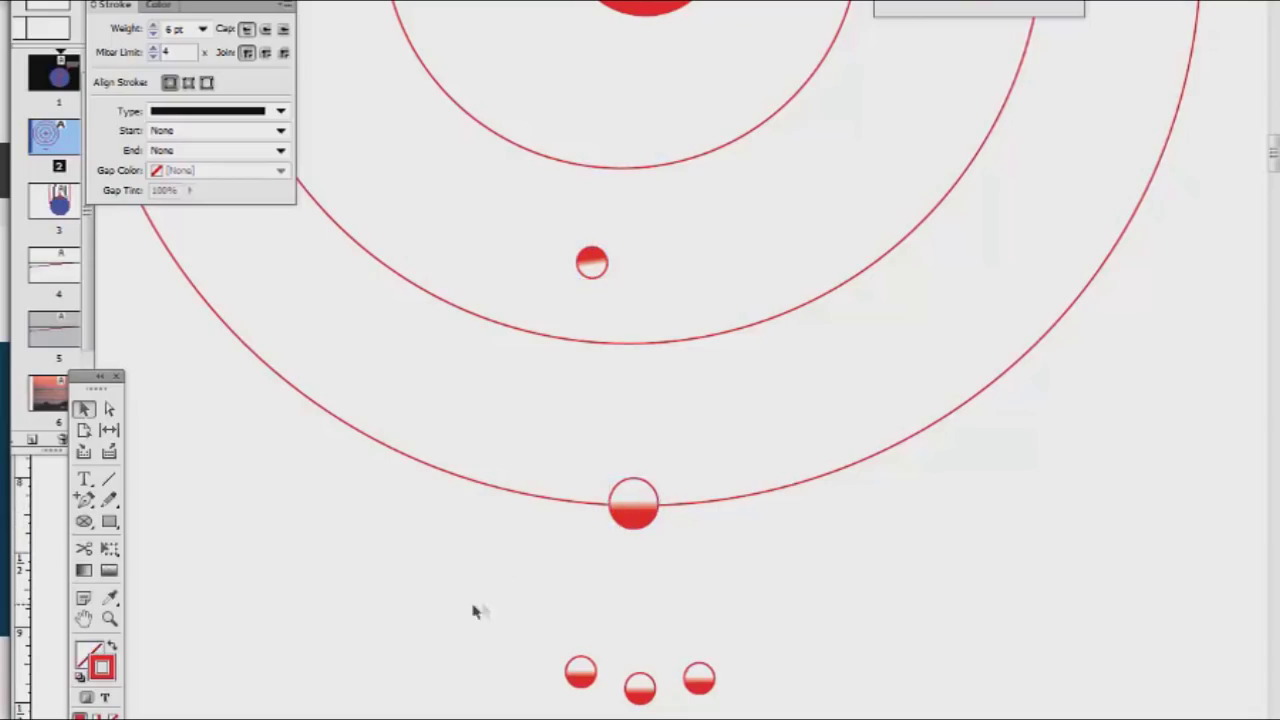
Move the small circle onto the lowest point of the middle orbit and rotate it so its shaded half faces straight down.
left_click(110, 481)
left_click(86, 410)
mouse_move(611, 265)
left_mouse_down()
mouse_move(651, 344)
mouse_move(634, 223)
mouse_move(491, 229)
mouse_move(516, 231)
left_mouse_up()
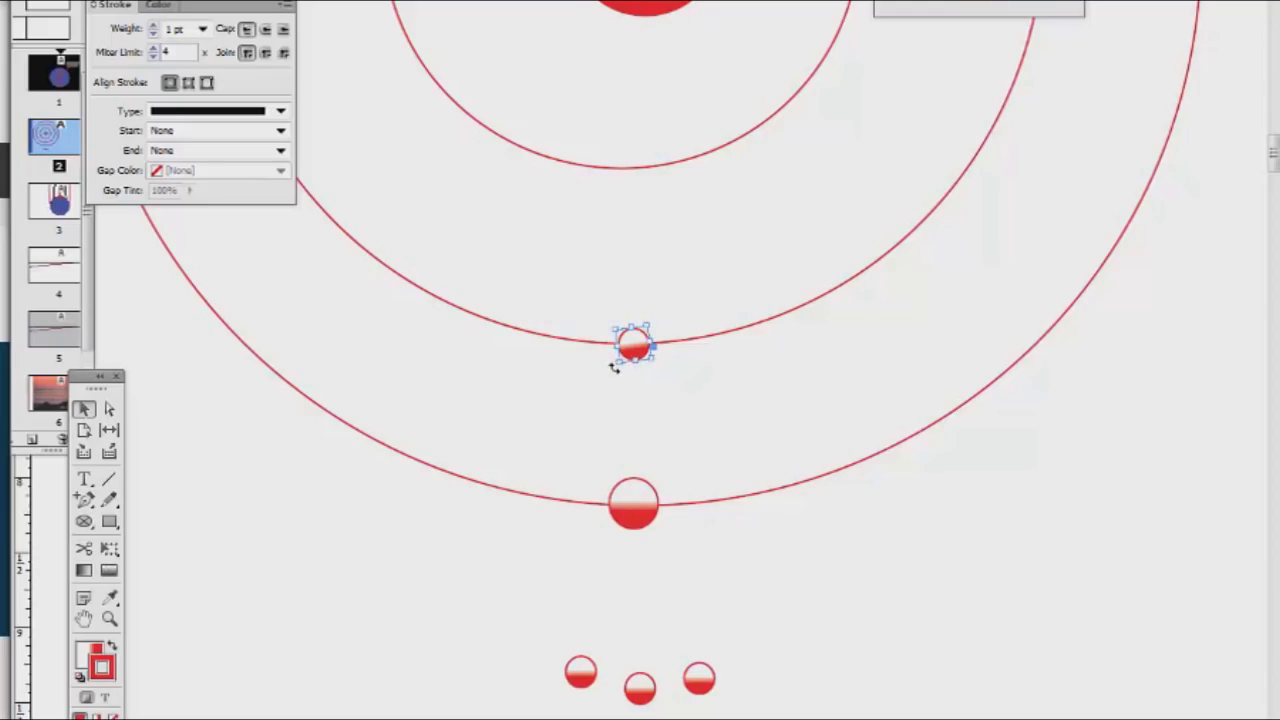
left_click_drag(613, 373, 631, 386)
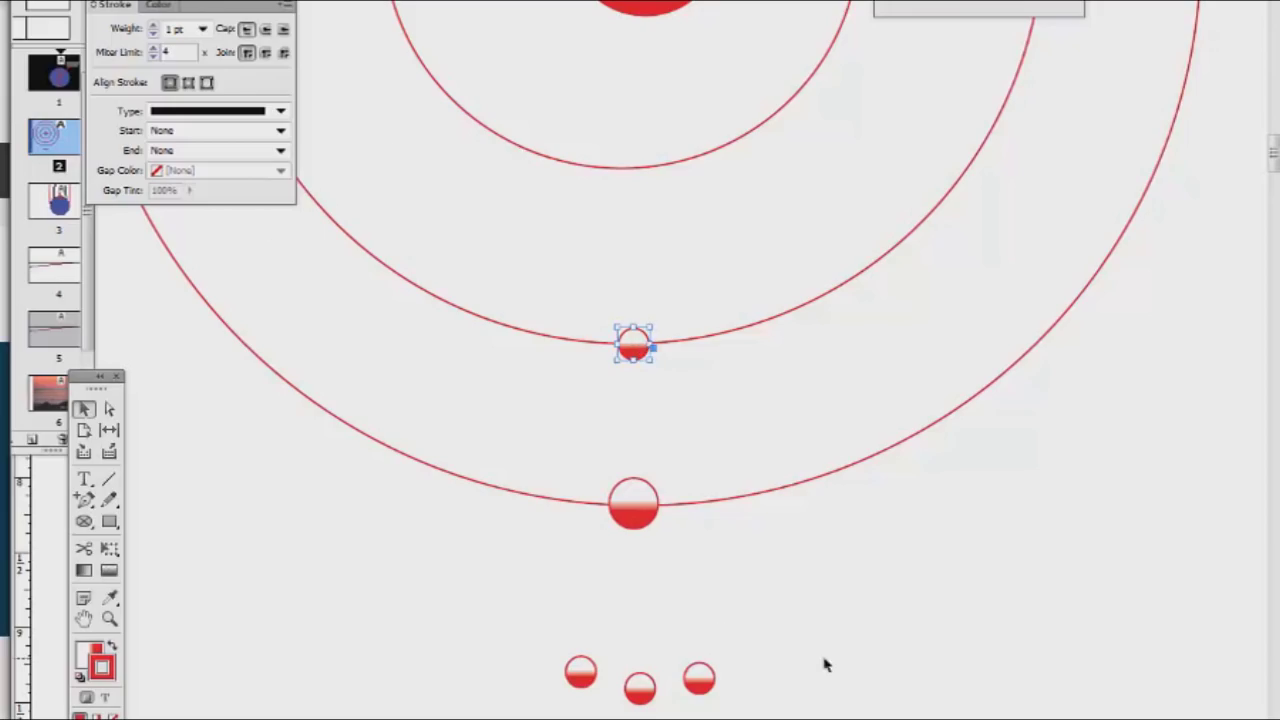
Move the small circle to the highest point of the middle orbit, with its shaded half facing up, away from the central disc.
left_click_drag(541, 332, 694, 177)
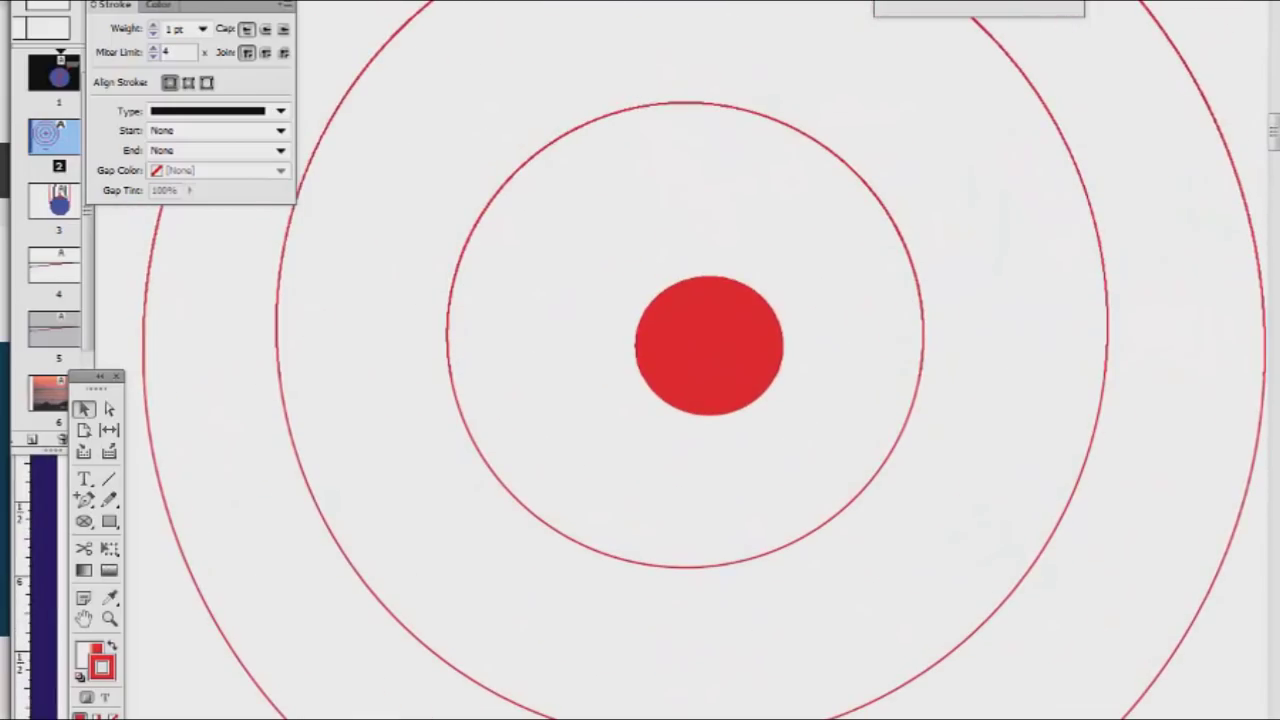
scroll(688, 438, "down", 3)
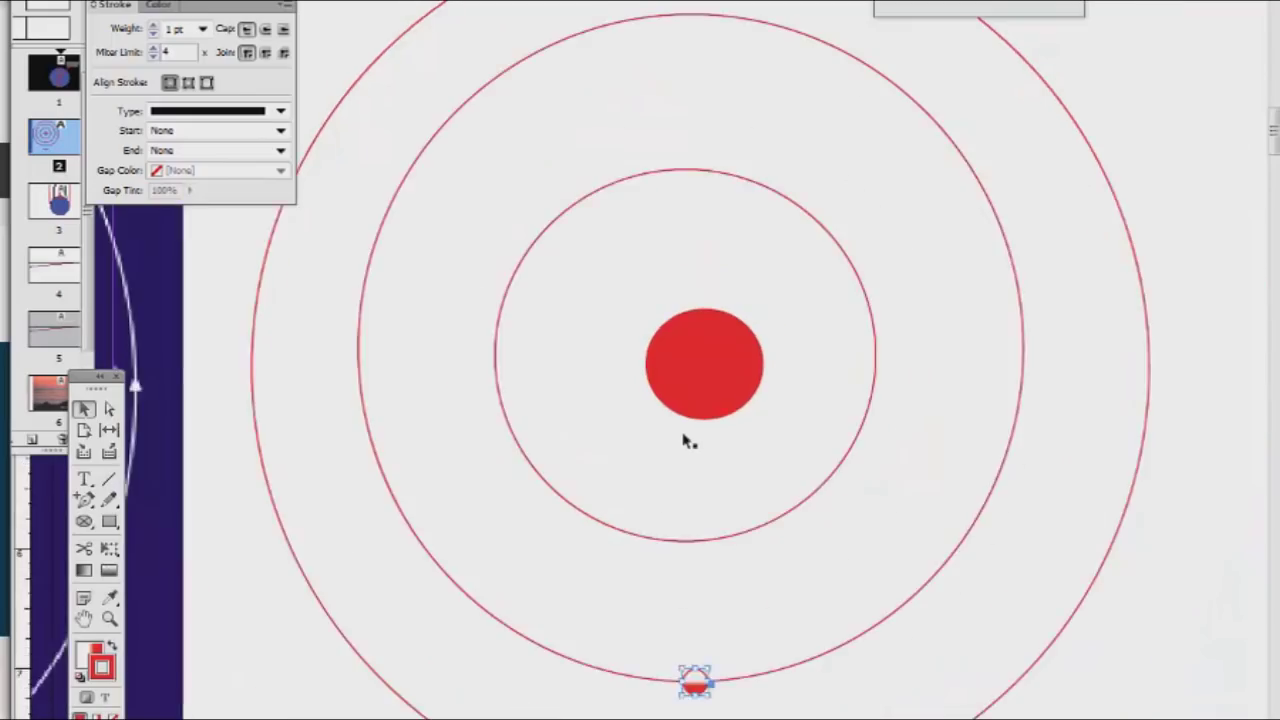
left_click_drag(691, 621, 685, 62)
left_click(726, 211)
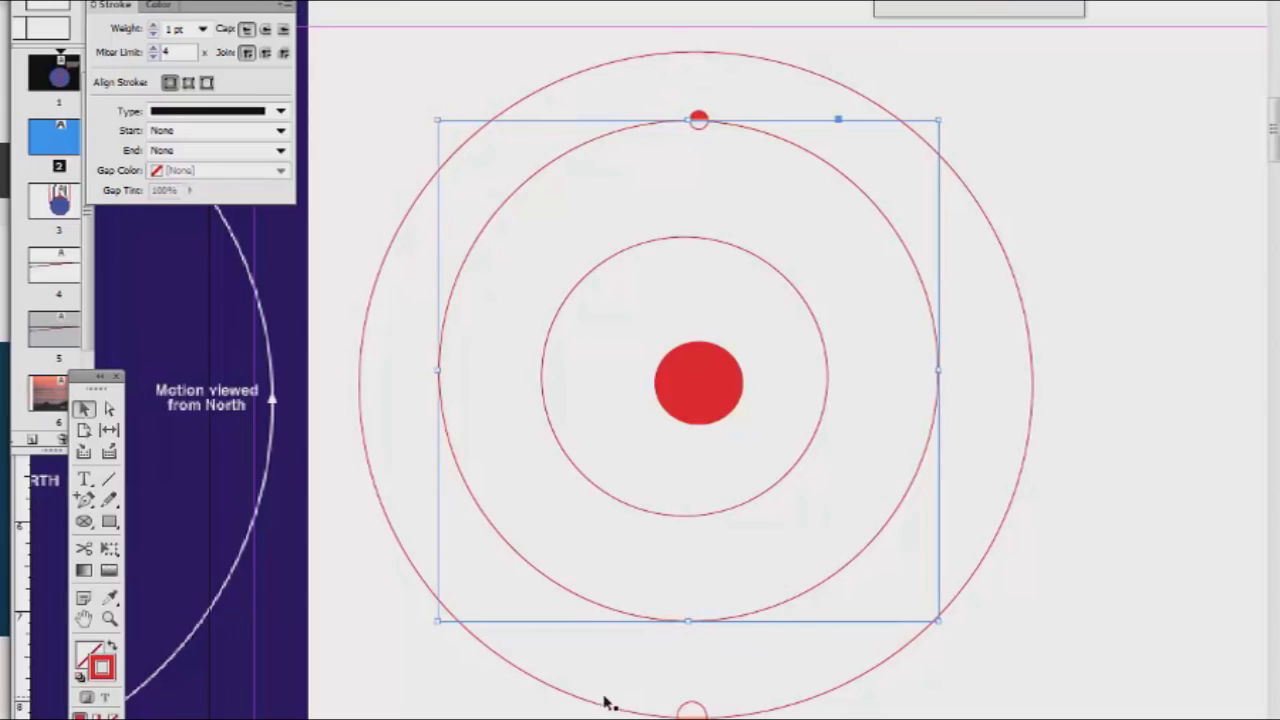
left_click_drag(586, 684, 568, 398)
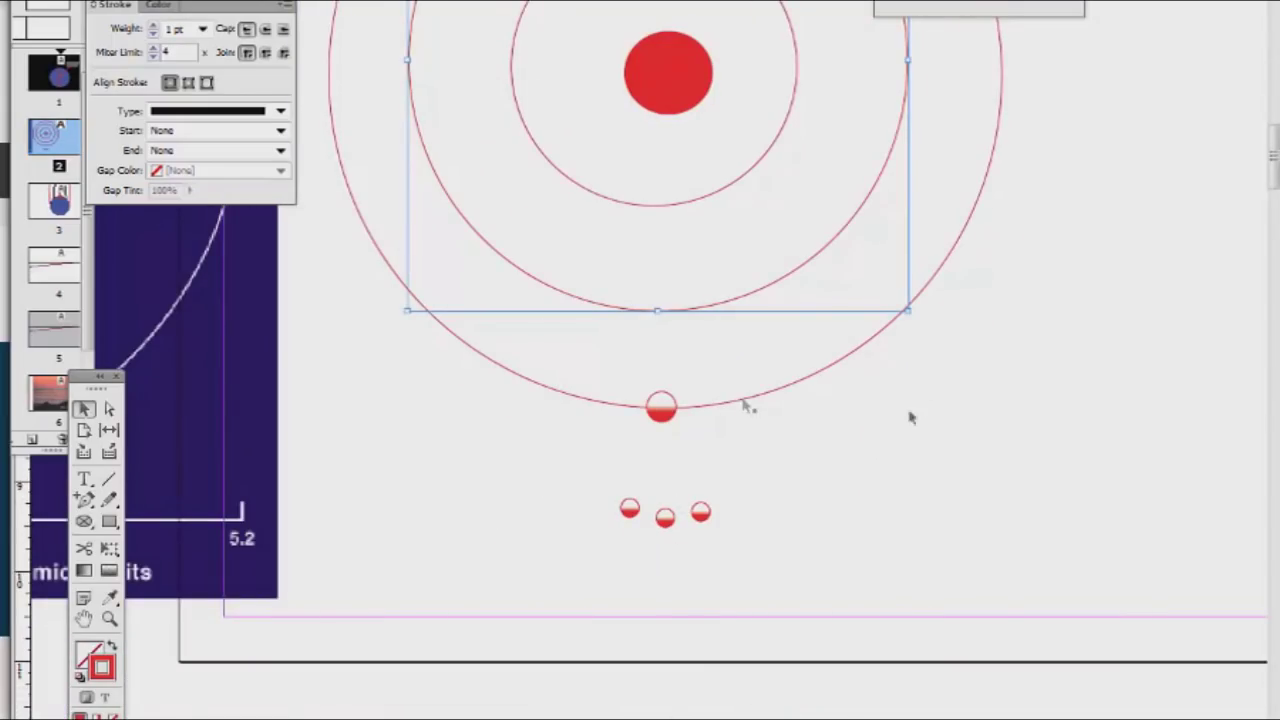
left_click_drag(717, 214, 717, 434)
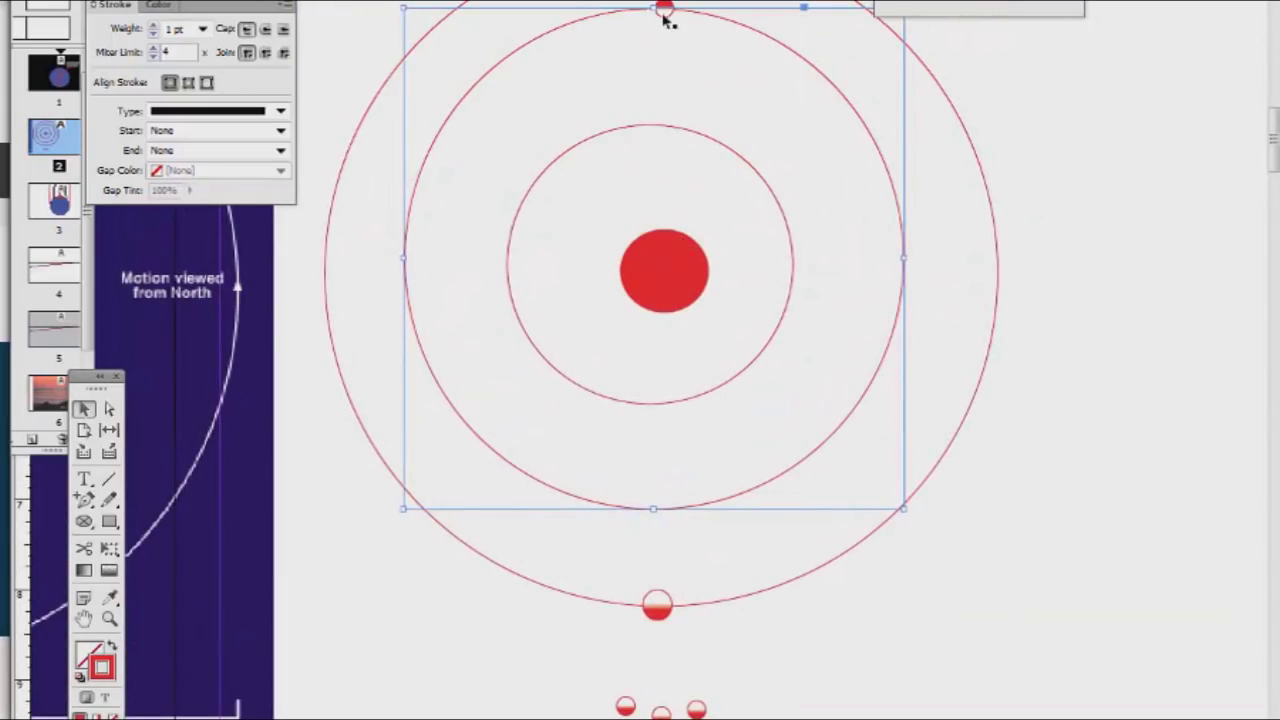
left_click(1127, 200)
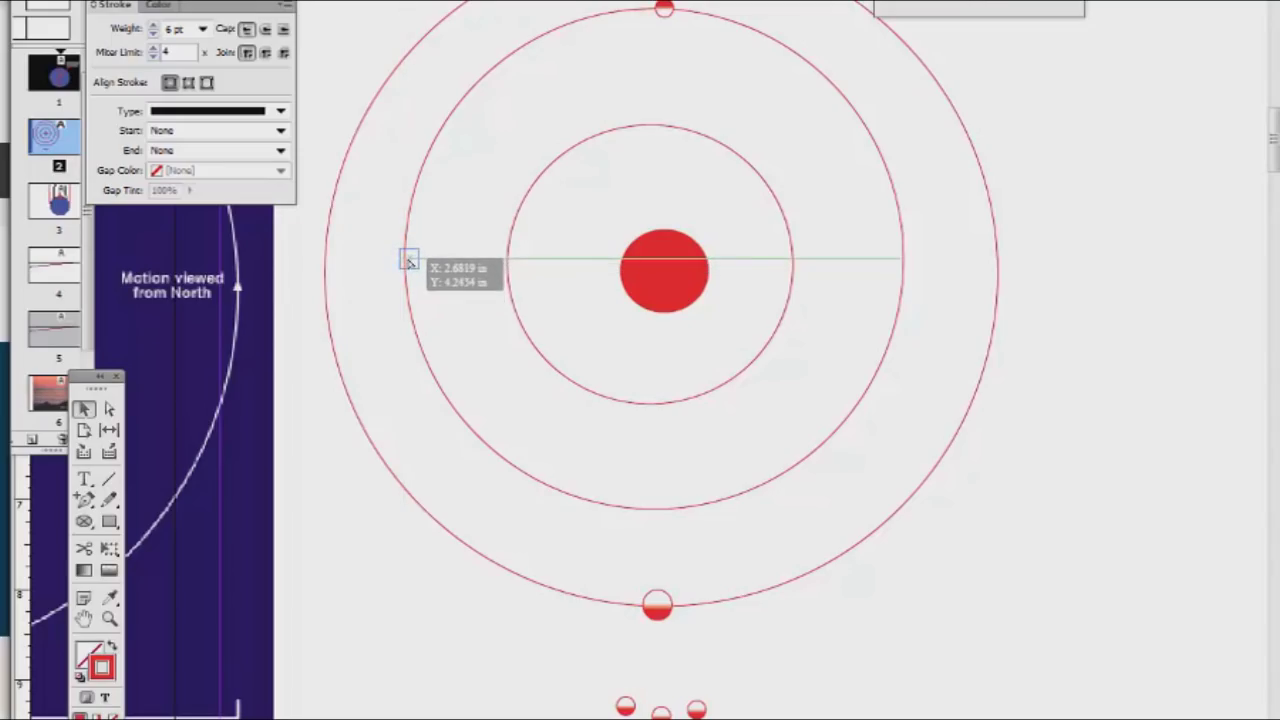
Move the small circle to the leftmost point of the middle orbit, turn its shaded half outward, centre it on the line, and deselect.
mouse_move(409, 259)
left_mouse_down()
mouse_move(449, 197)
mouse_move(449, 214)
left_mouse_up()
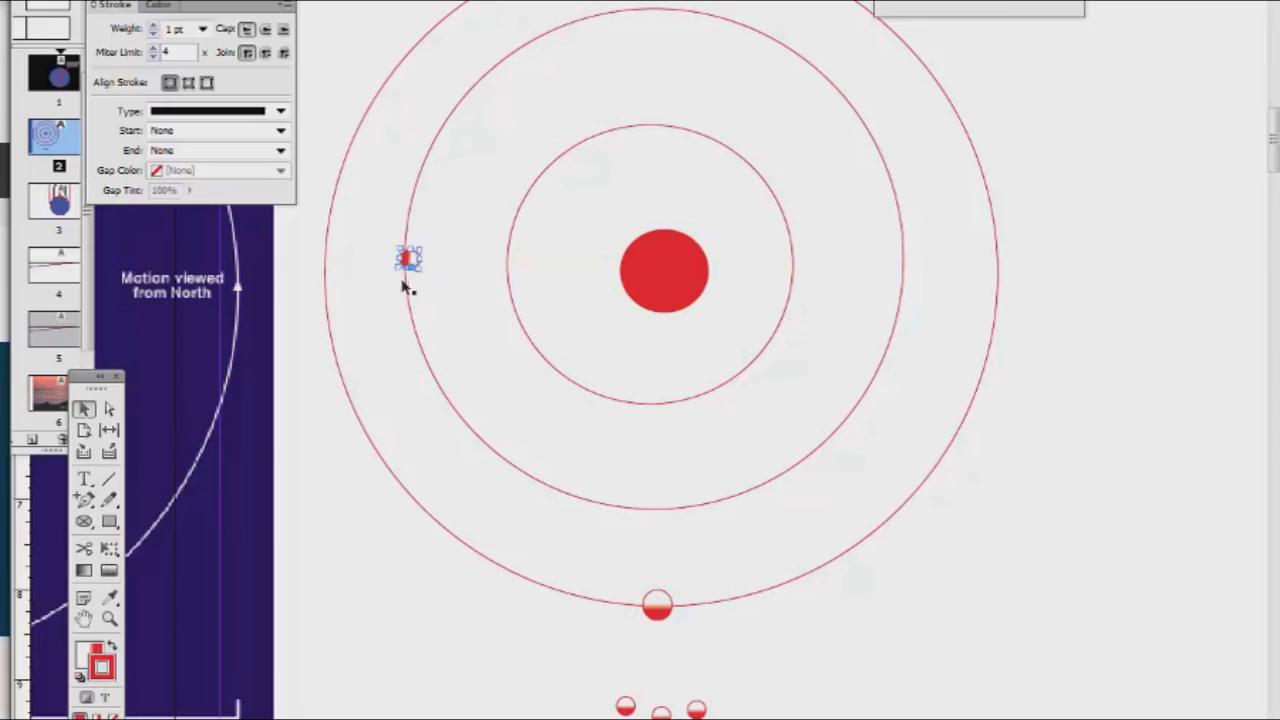
left_click(303, 513)
left_click_drag(410, 260, 404, 258)
left_click(420, 251)
left_click(1126, 505)
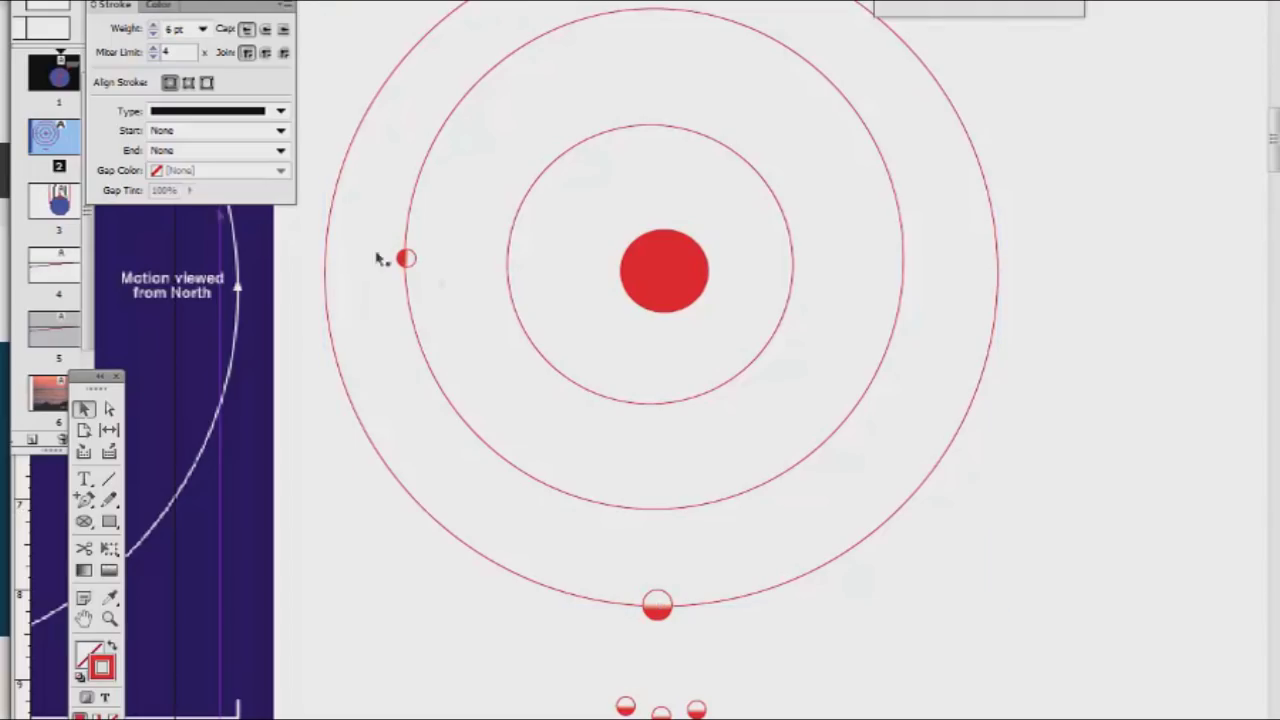